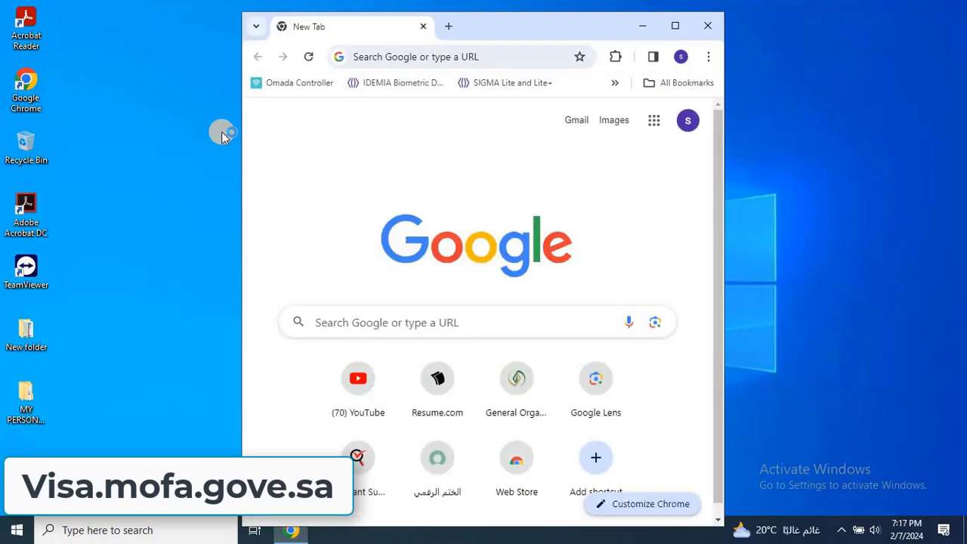
- Search Google for visa.mofa.gov sa and open the Visa Mofa website from the results
left_click(674, 25)
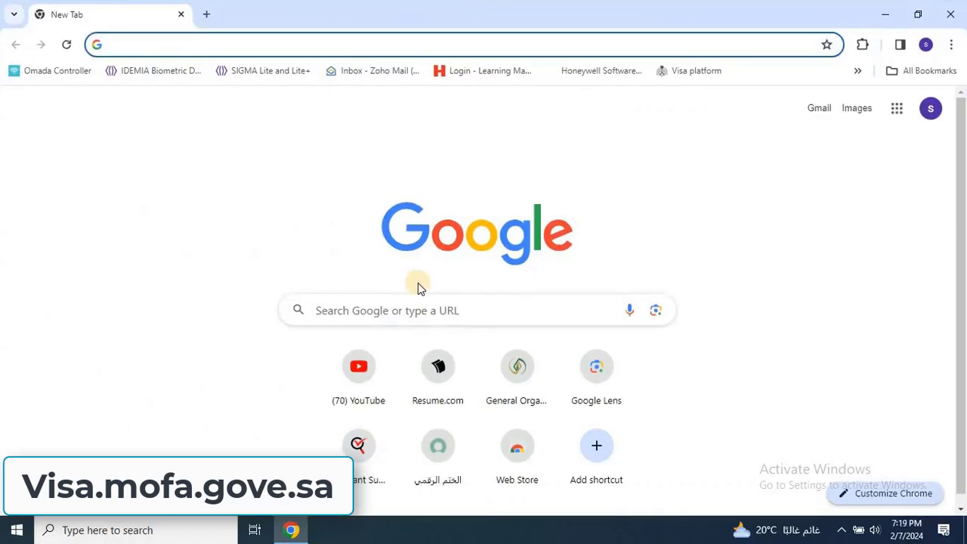
left_click(432, 307)
type("visa")
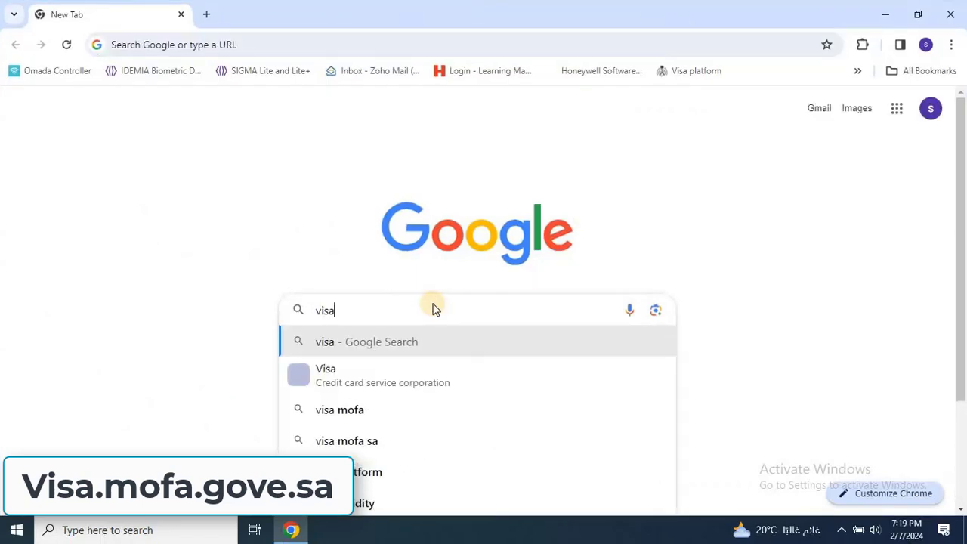
type(".")
key("Down")
key("Down")
key("Return")
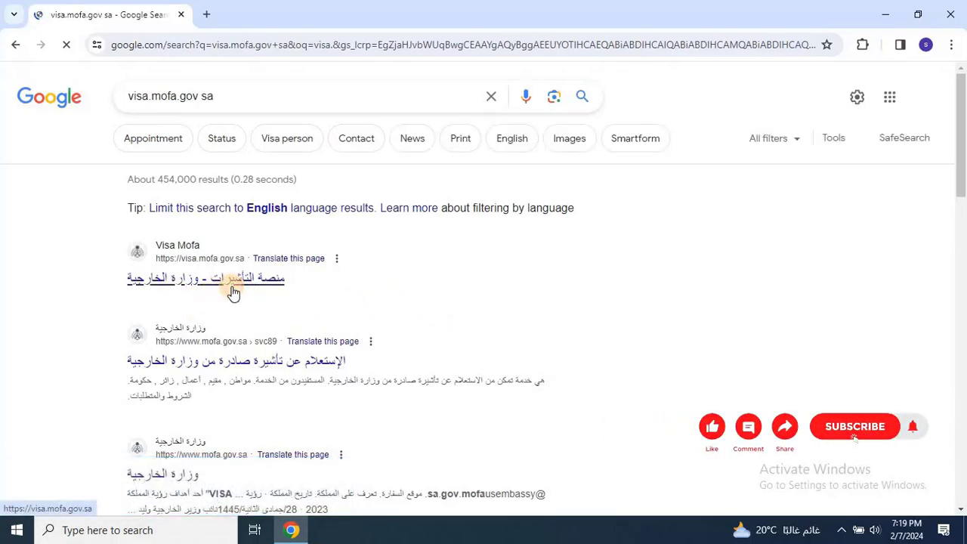
left_click(234, 293)
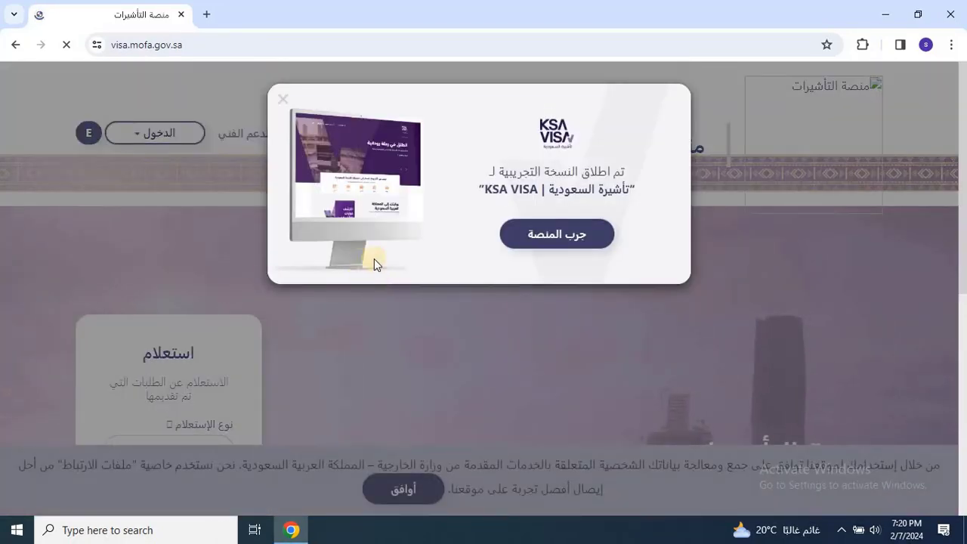
- Switch the site to English, dismissing the KSA VISA announcements, and agree to the cookie notice
left_click(283, 97)
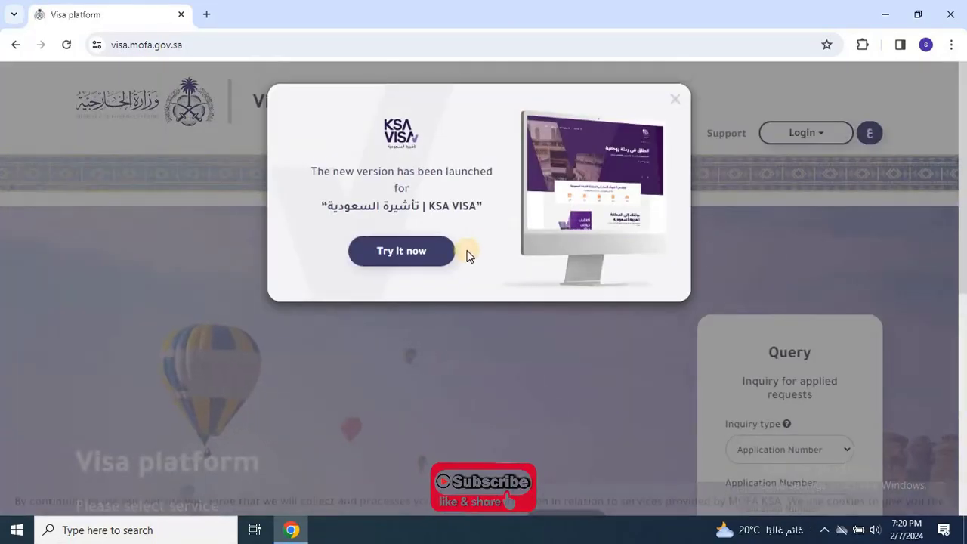
left_click(673, 101)
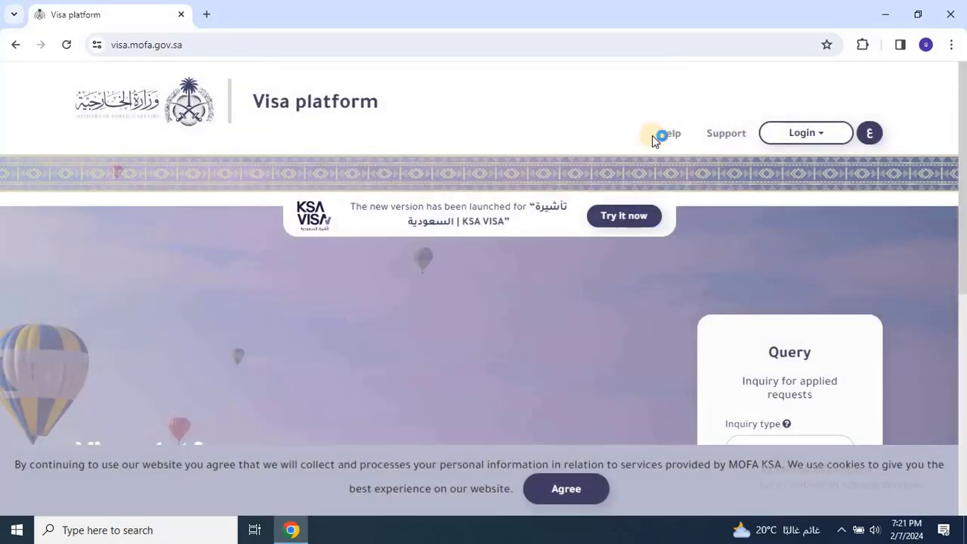
left_click_drag(962, 138, 962, 330)
left_click(594, 487)
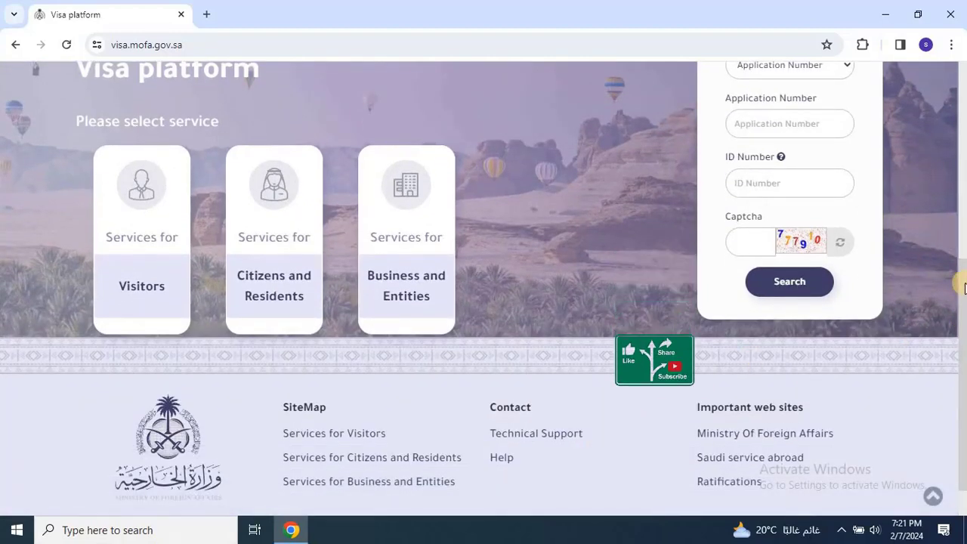
- Apply for the Family Visit Visa Application for Residents within the Resident category of Services for Citizens and Residents
left_click_drag(963, 282, 962, 252)
left_click(279, 287)
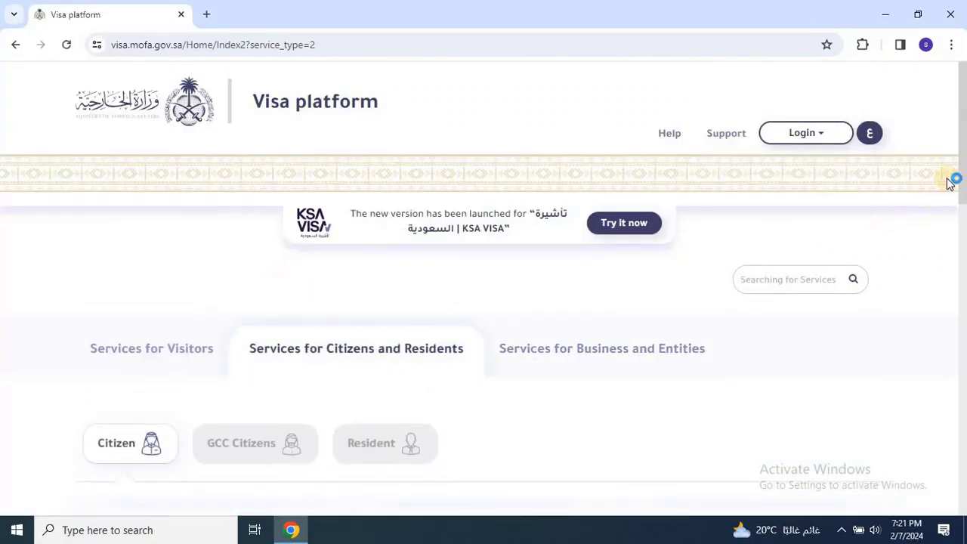
left_click_drag(958, 174, 957, 247)
left_click(396, 259)
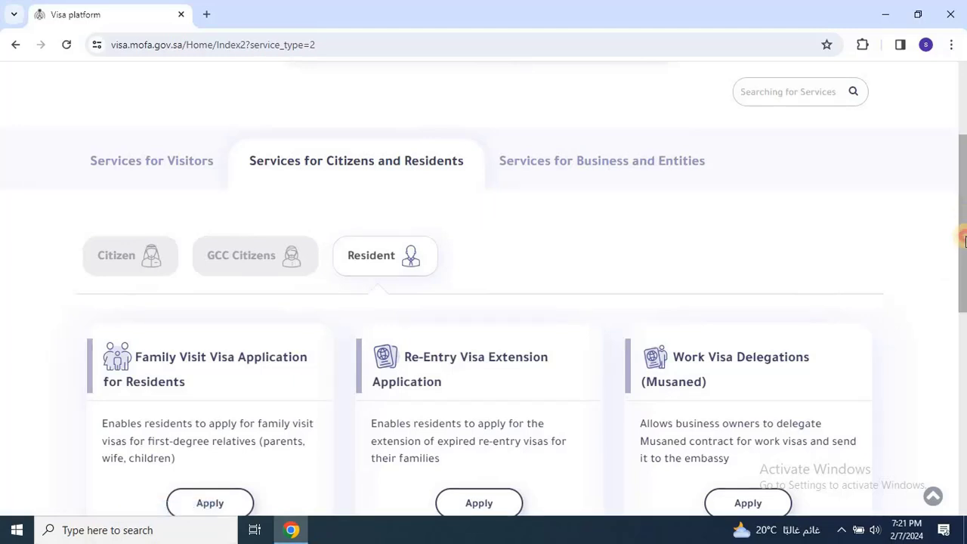
scroll(964, 243, "down", 1)
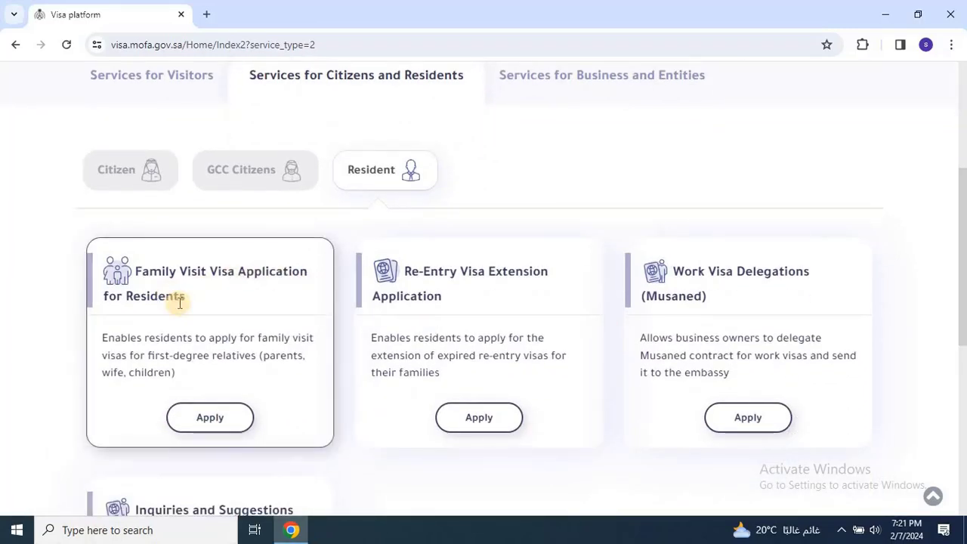
left_click(196, 412)
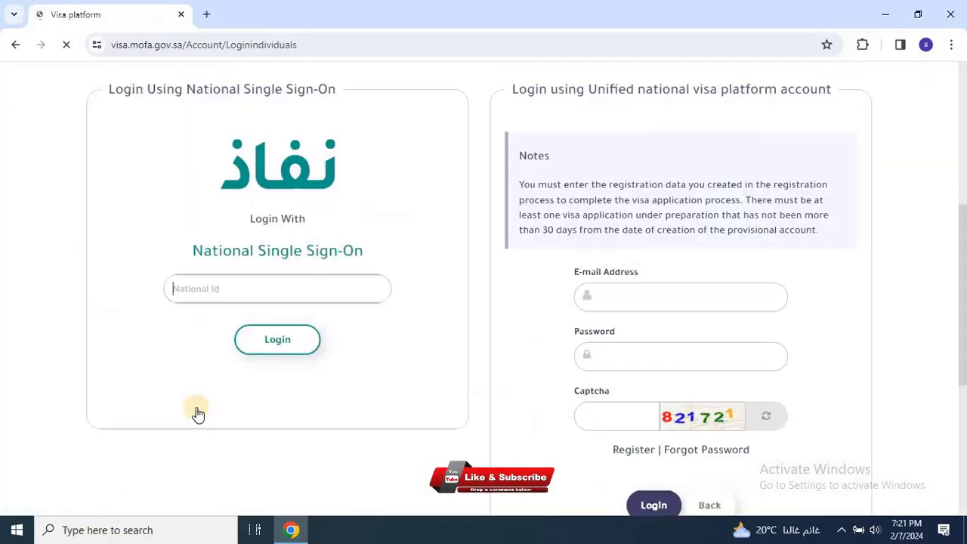
- Enter the applicant's national ID and log in through National Single Sign-On
left_click(191, 291)
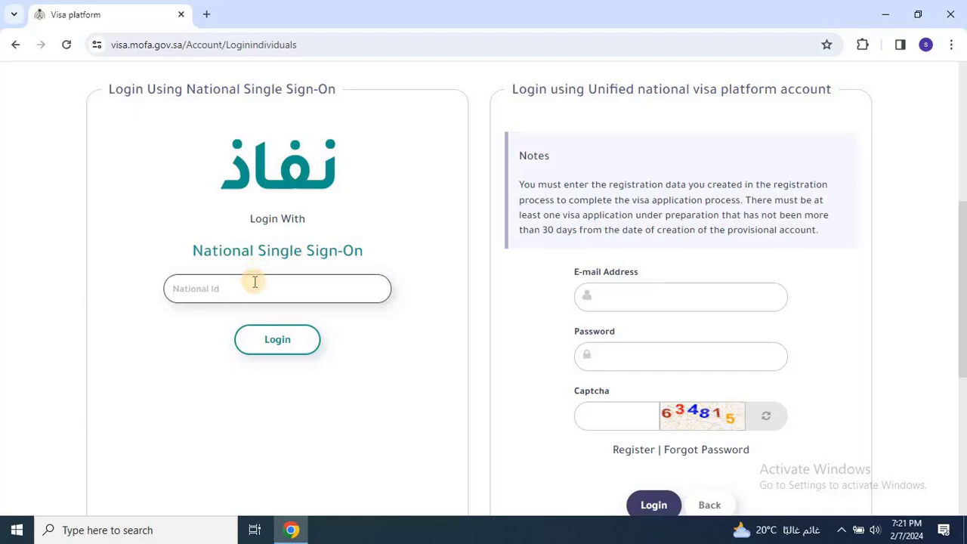
key("ctrl+v")
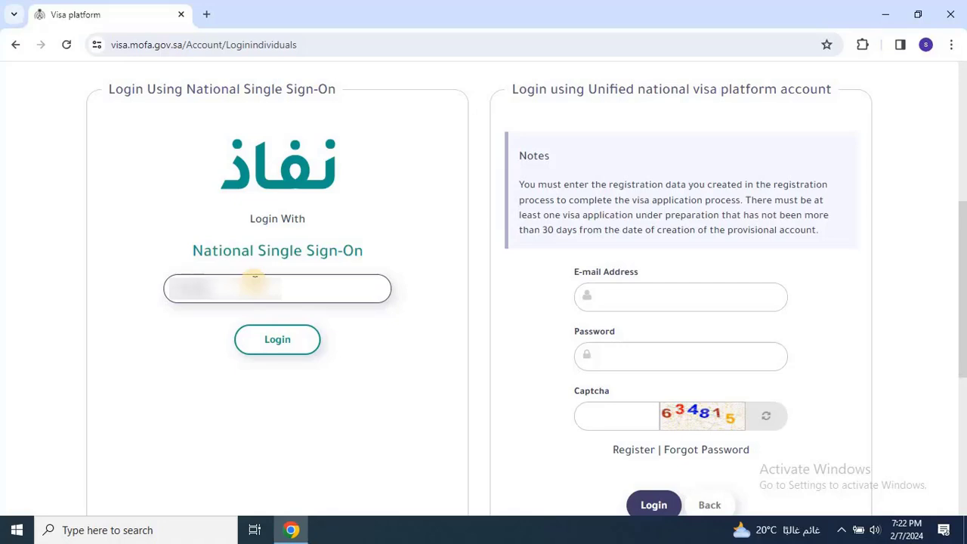
left_click(279, 345)
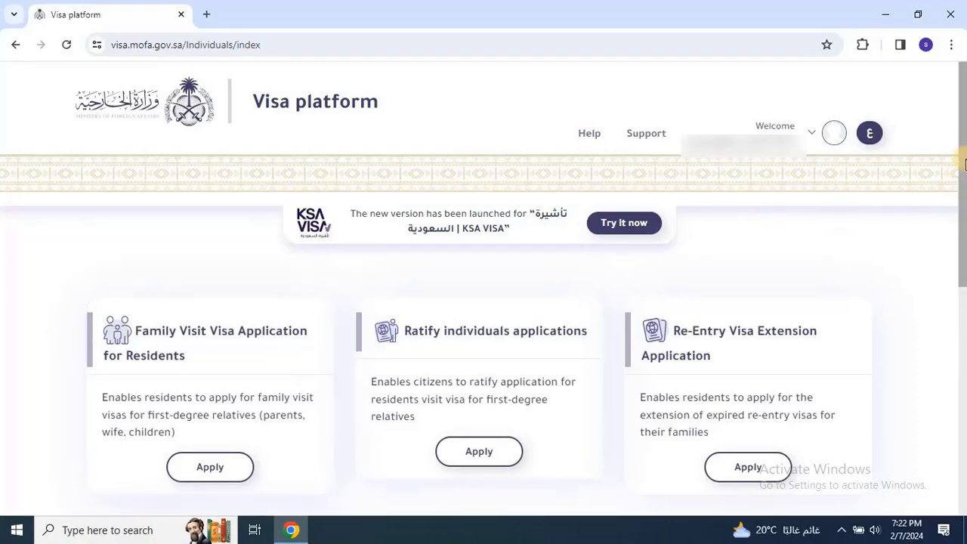
- Open the Family Visit Visa Application for Residents form and dismiss the passport data reminder
scroll(964, 166, "down", 1)
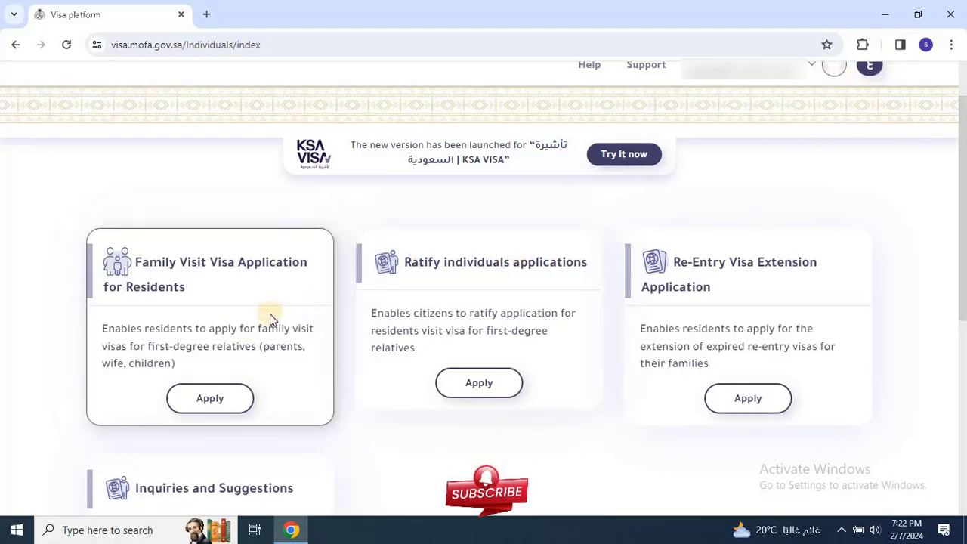
left_click(210, 400)
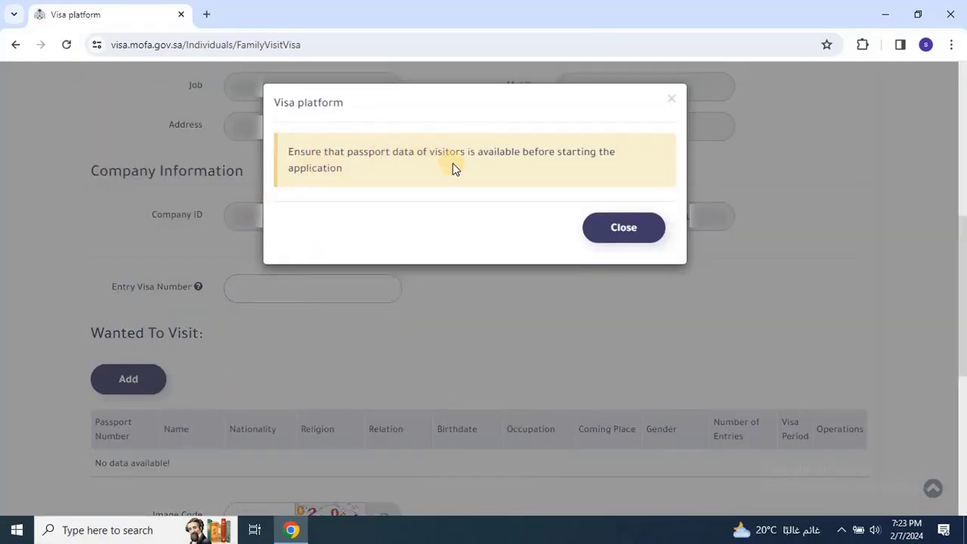
left_click(627, 226)
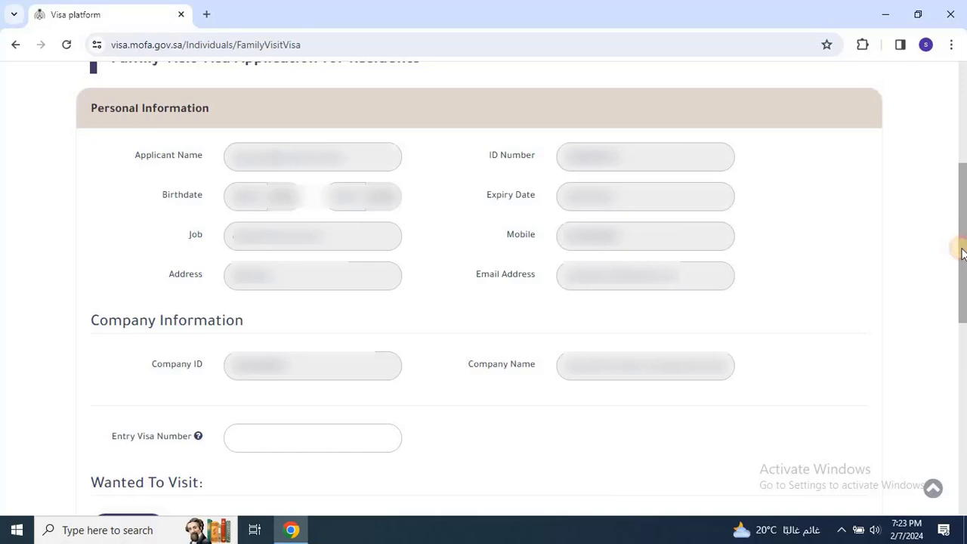
- Fill in the entry visa number and start adding a person under Wanted To Visit
left_click_drag(961, 254, 962, 296)
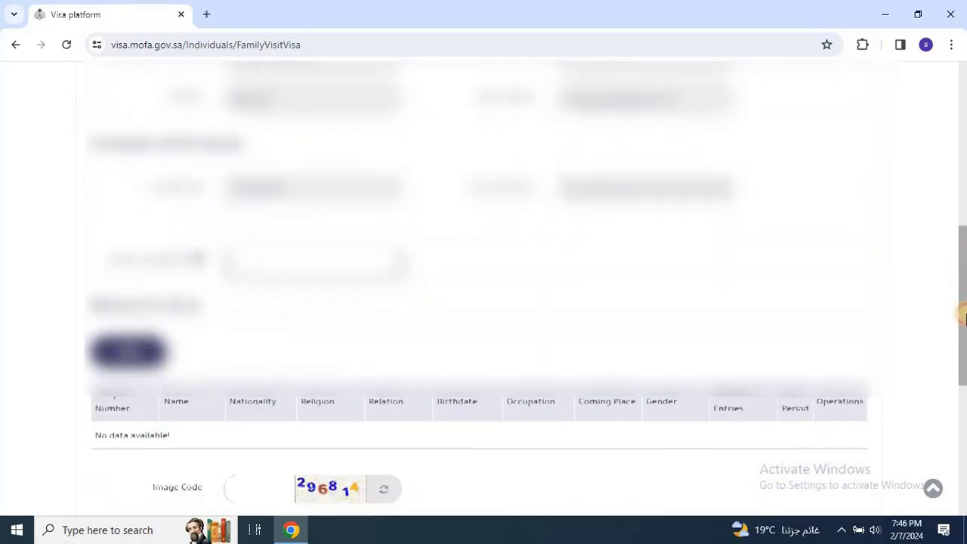
left_click_drag(960, 309, 959, 330)
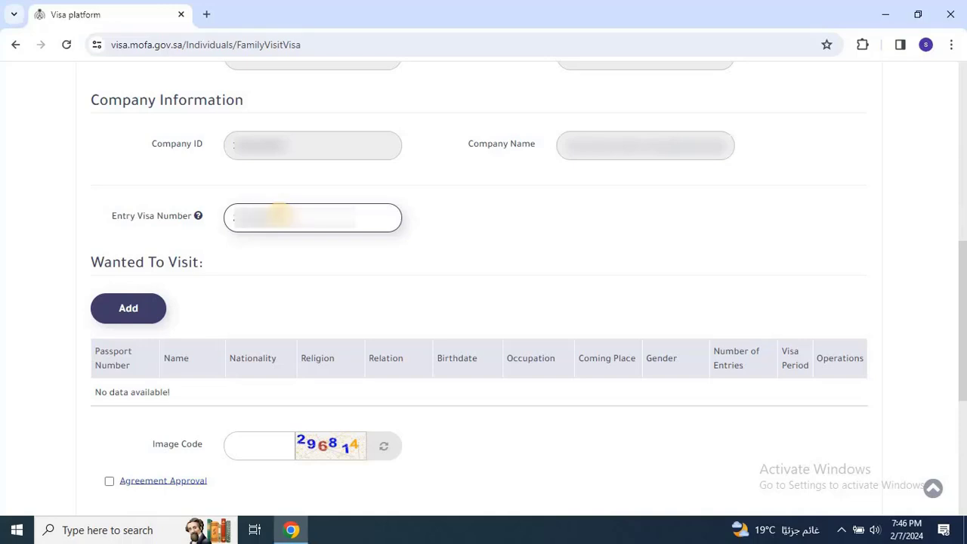
left_click(131, 310)
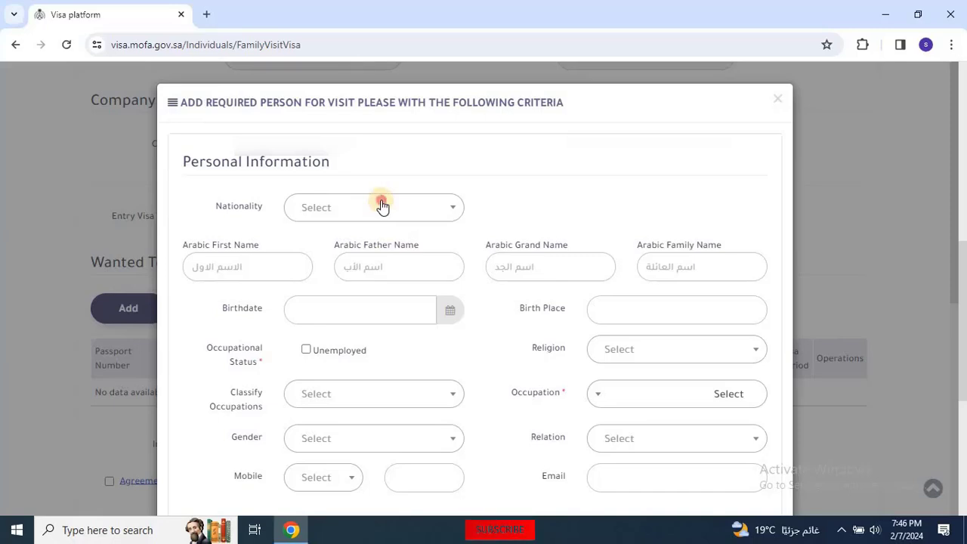
- Set the visitor's nationality to India
left_click(382, 206)
type("IN")
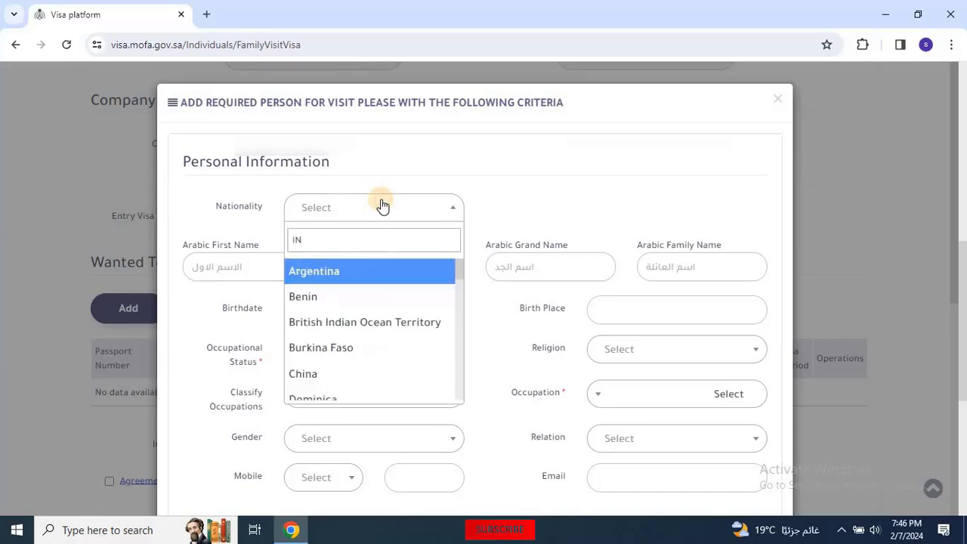
type("D")
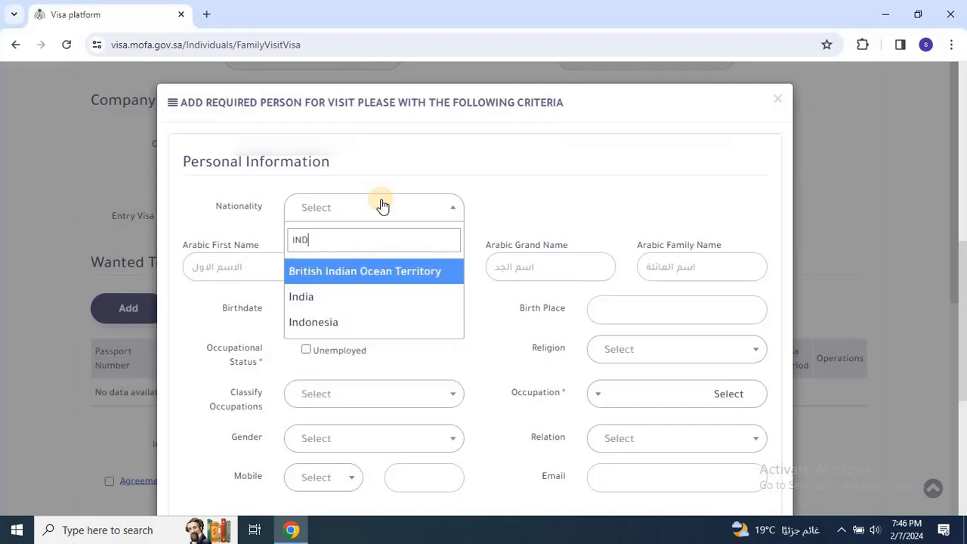
left_click(332, 300)
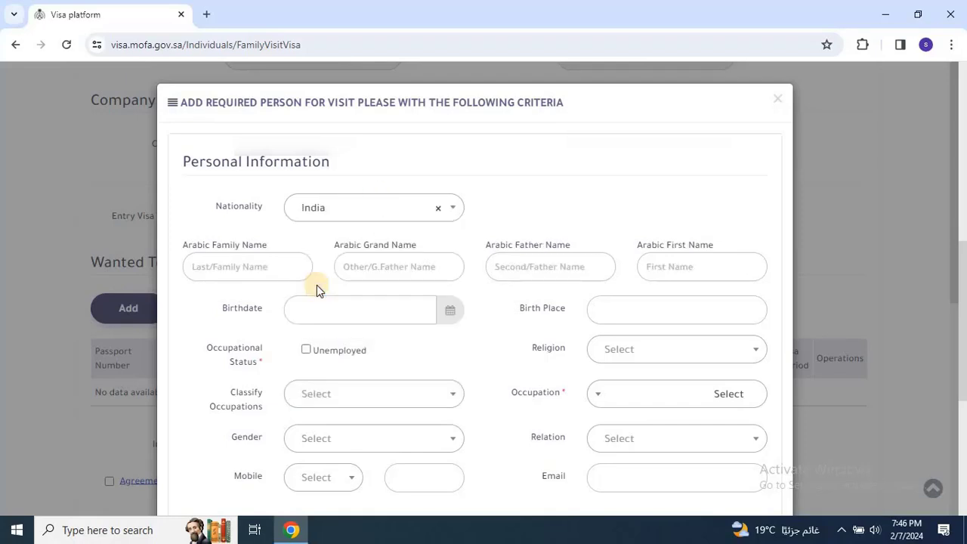
- Fill in the visitor's Arabic first name and Arabic family name
left_click(672, 258)
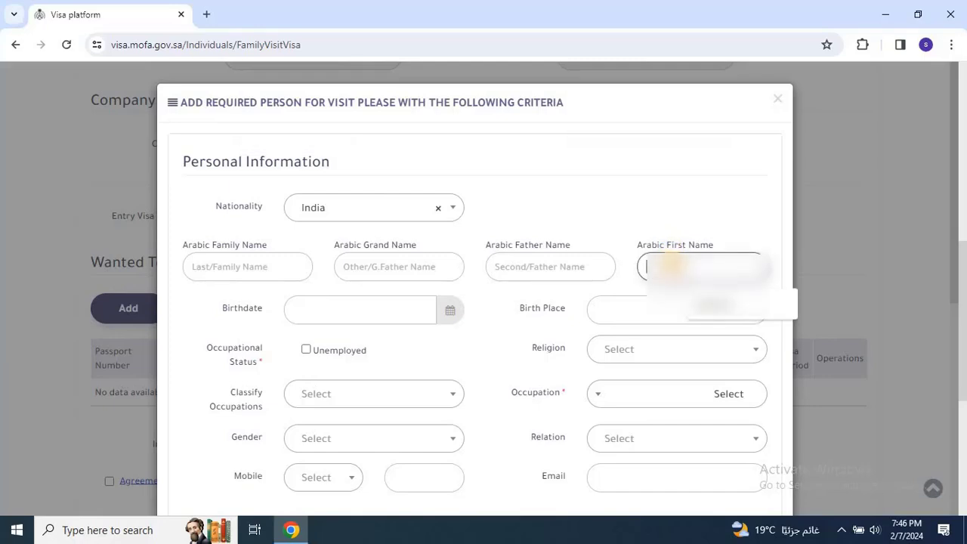
left_click(725, 304)
left_click(250, 266)
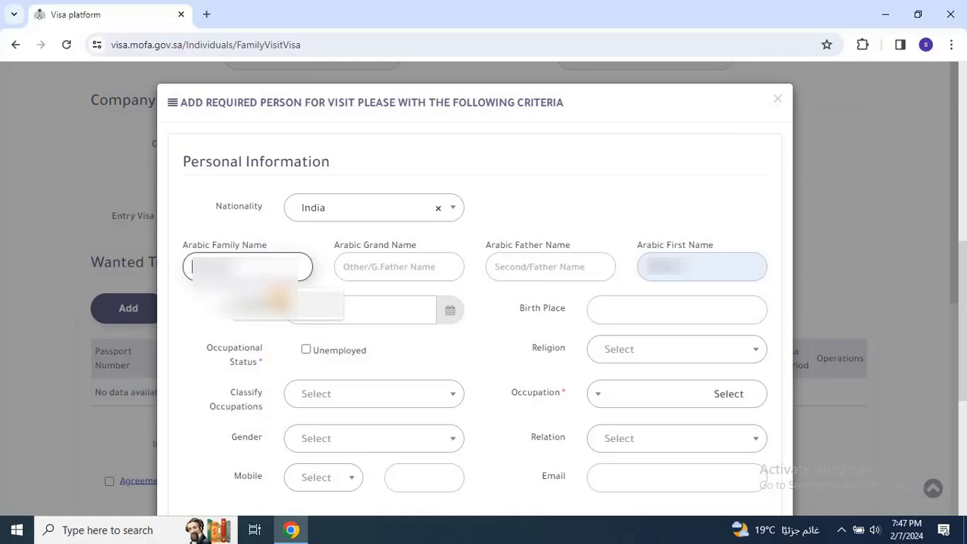
- Pick the visitor's birthdate from the calendar and fill in the birth place
left_click(446, 315)
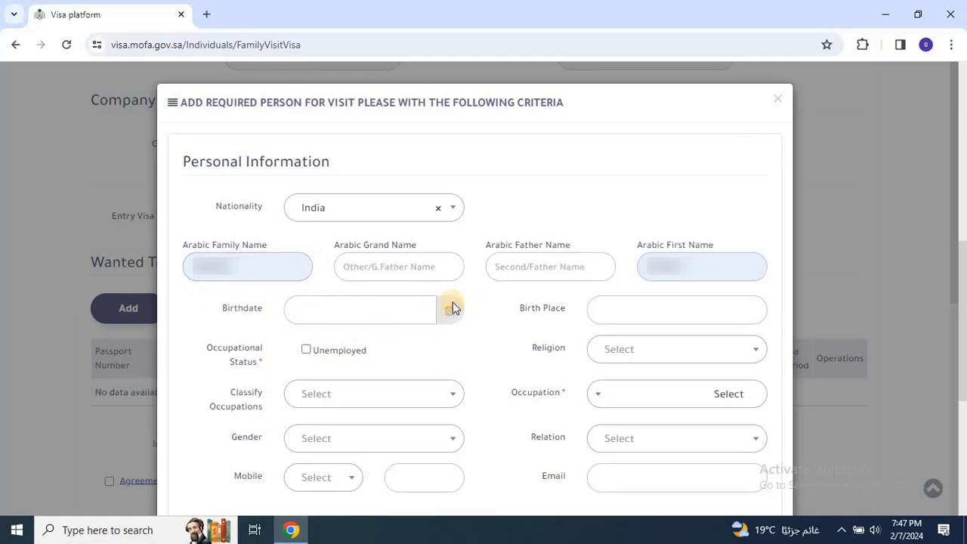
left_click(405, 311)
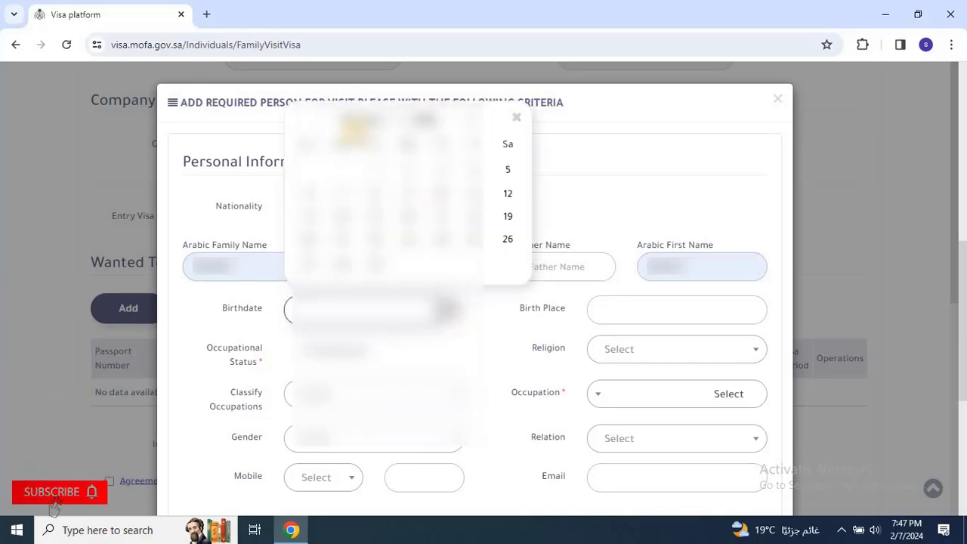
left_click(486, 218)
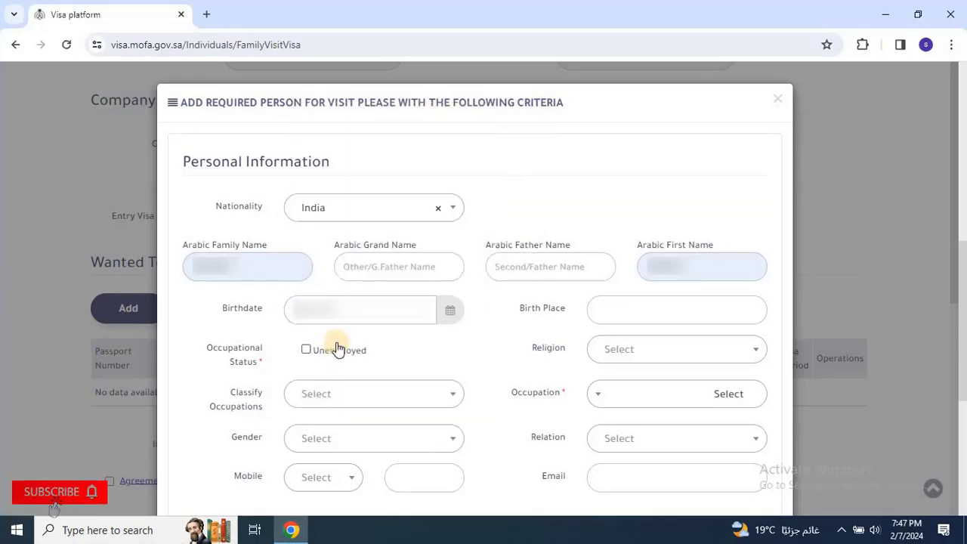
left_click(634, 310)
left_click(626, 345)
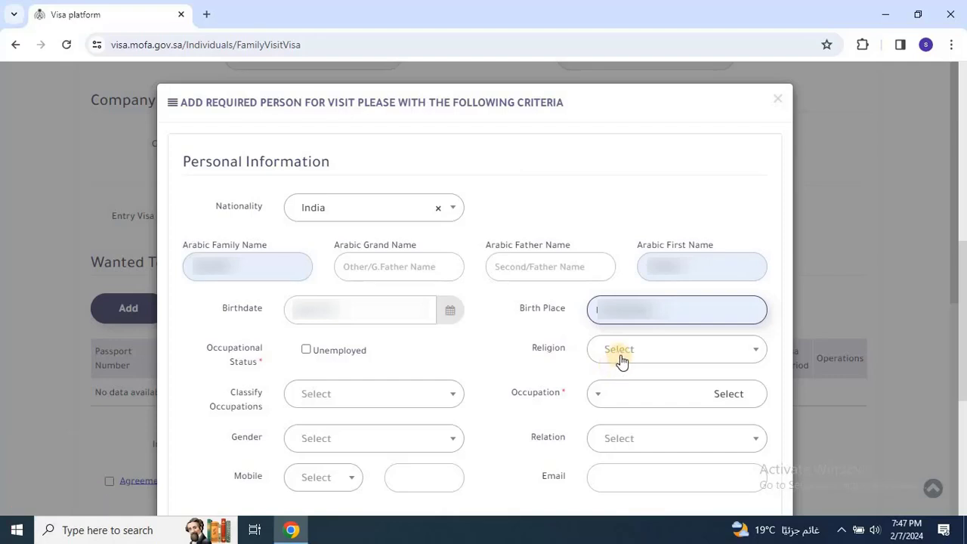
- Set the visitor's religion to Islam and mark the occupational status as Unemployed
left_click(618, 352)
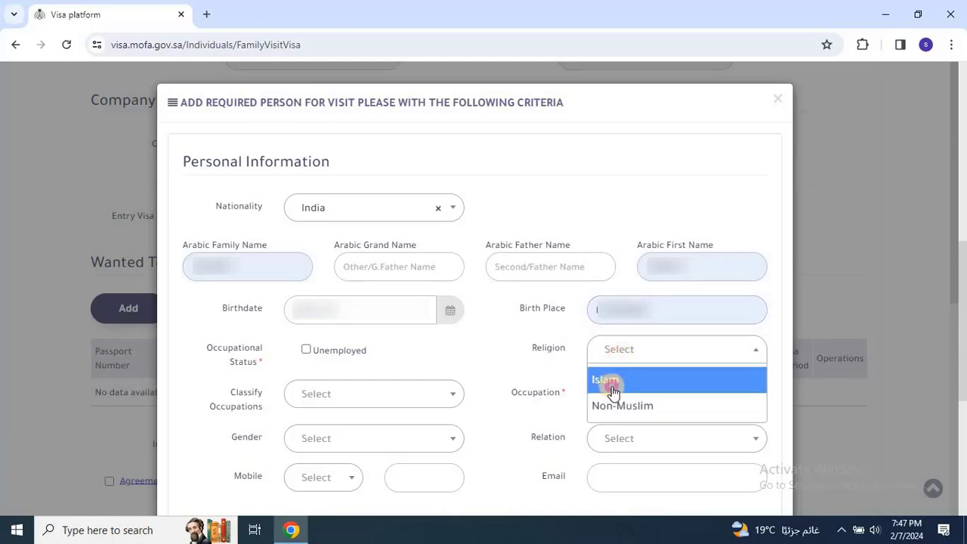
left_click(609, 381)
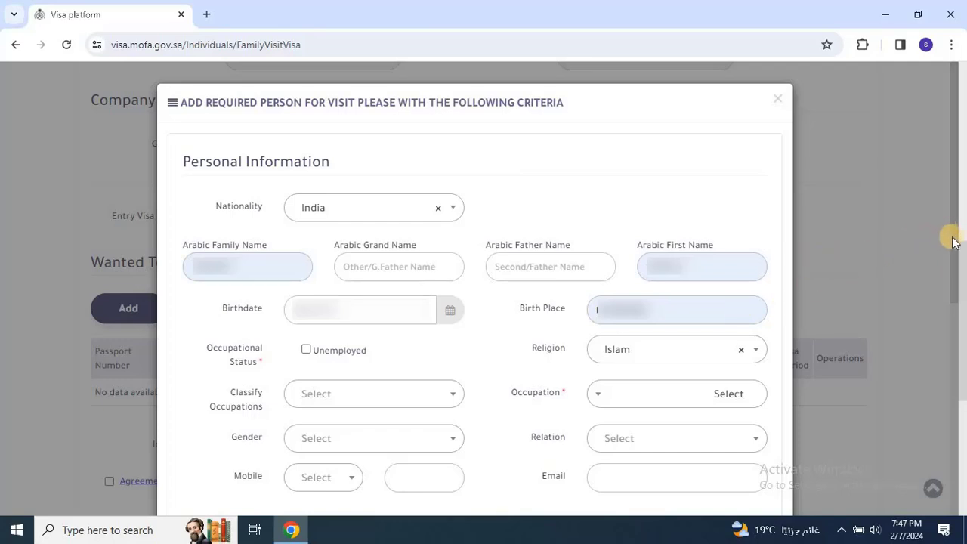
left_click_drag(953, 242, 945, 350)
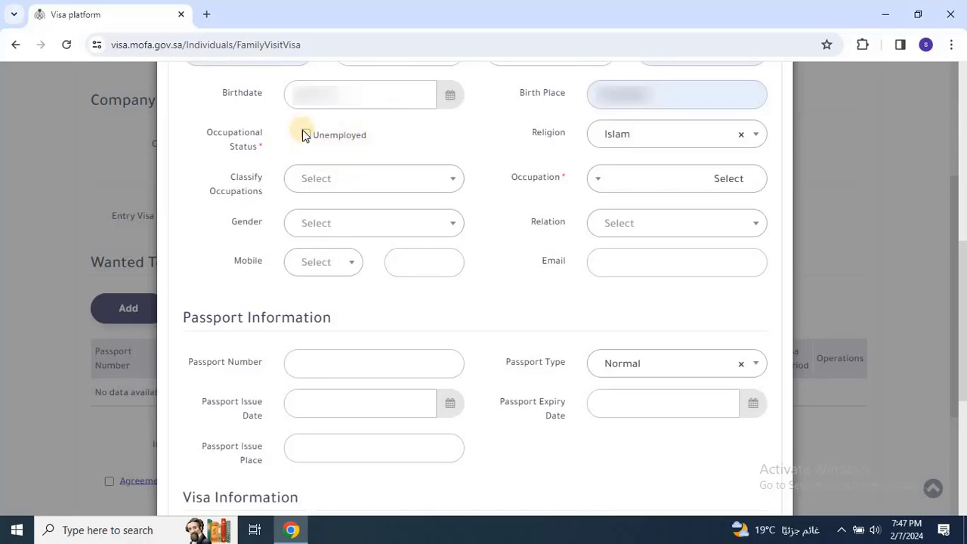
left_click(305, 135)
- Select the visitor's gender and their relation to the applicant
left_click(455, 187)
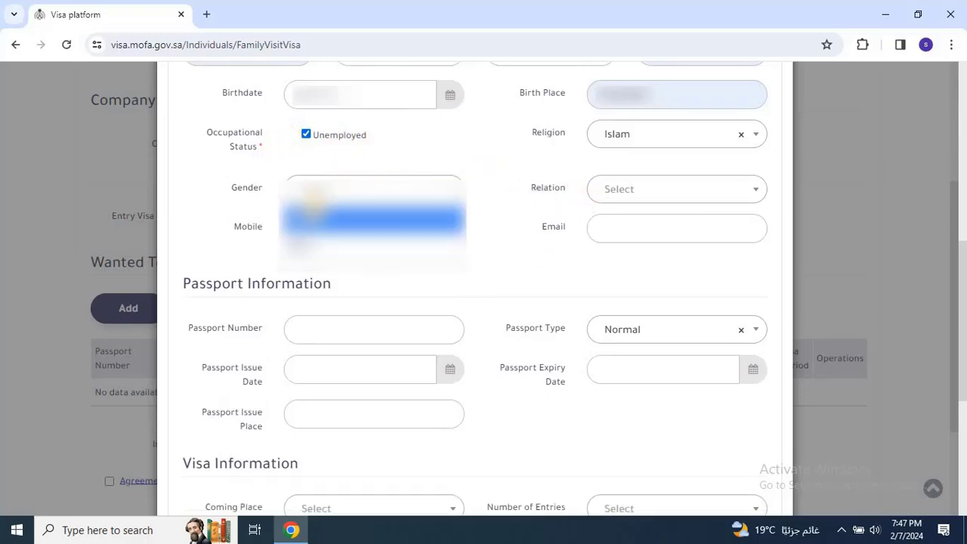
left_click(311, 215)
left_click(626, 189)
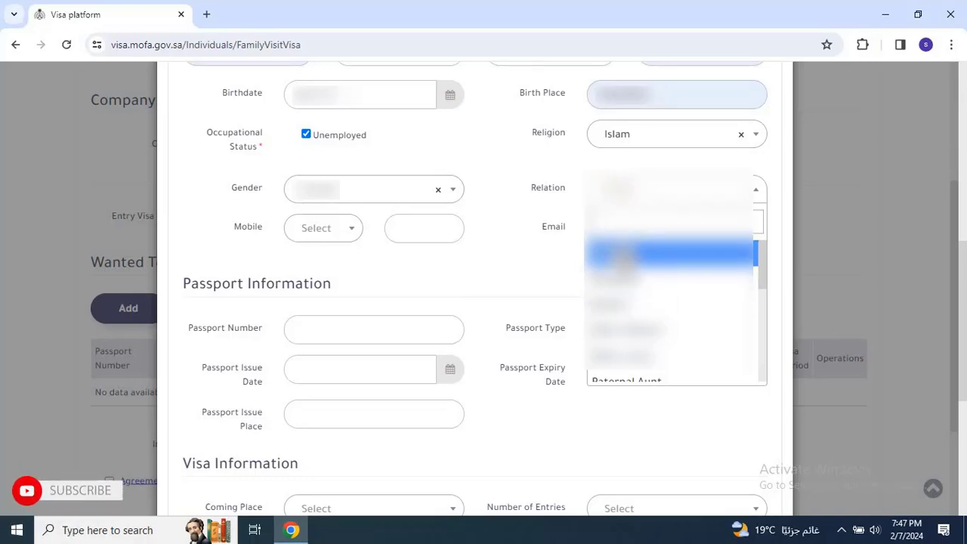
left_click(627, 253)
- Select the country code for the visitor's mobile, enter the mobile number and fill in the visitor's e-mail
left_click(321, 230)
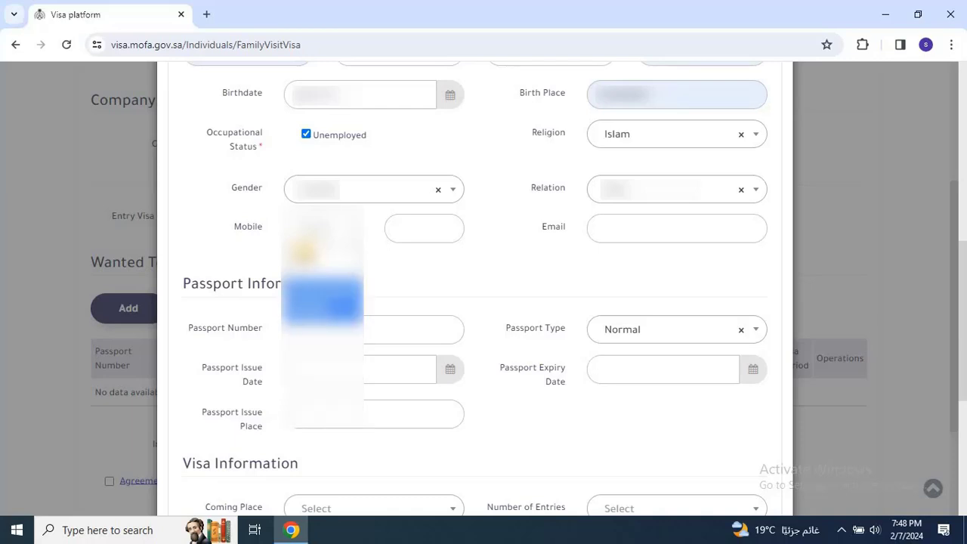
left_click(319, 301)
left_click(408, 217)
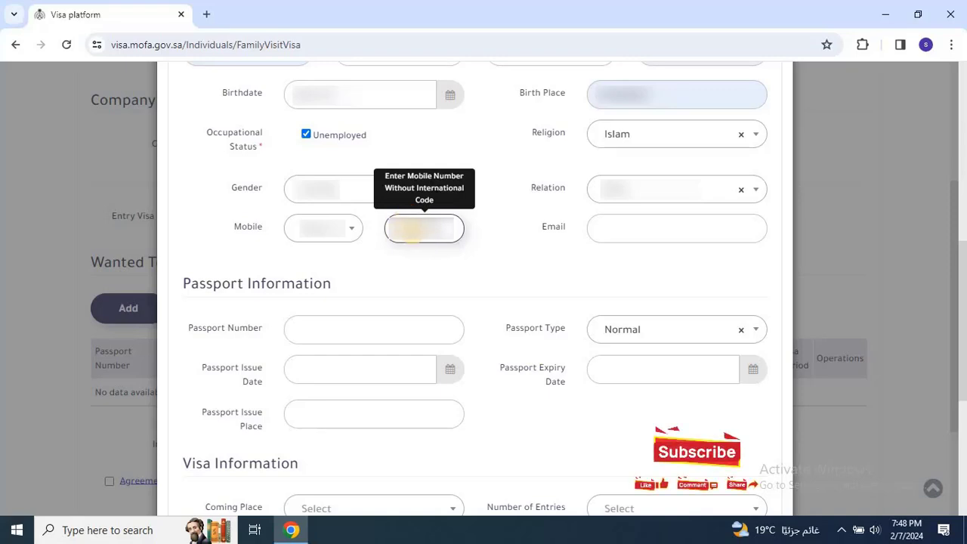
left_click(626, 226)
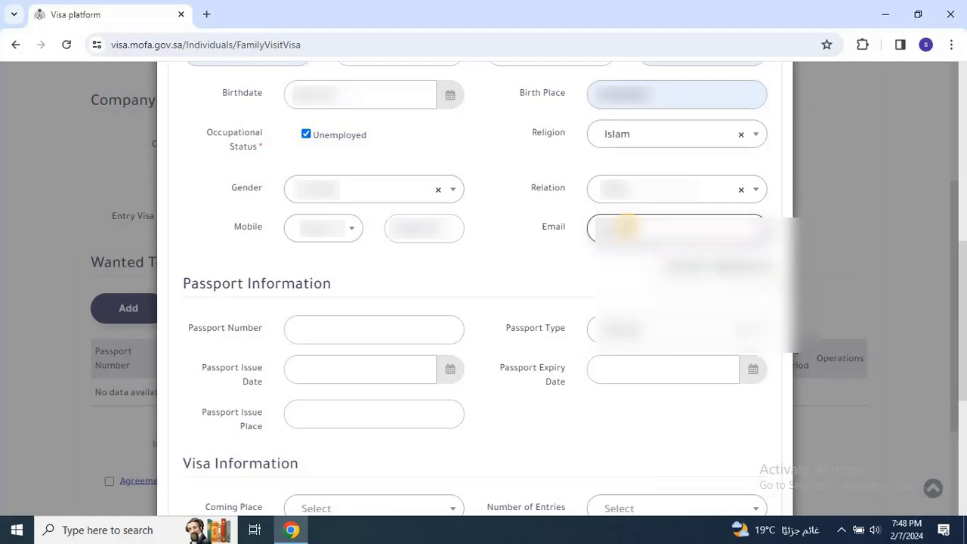
left_click(717, 265)
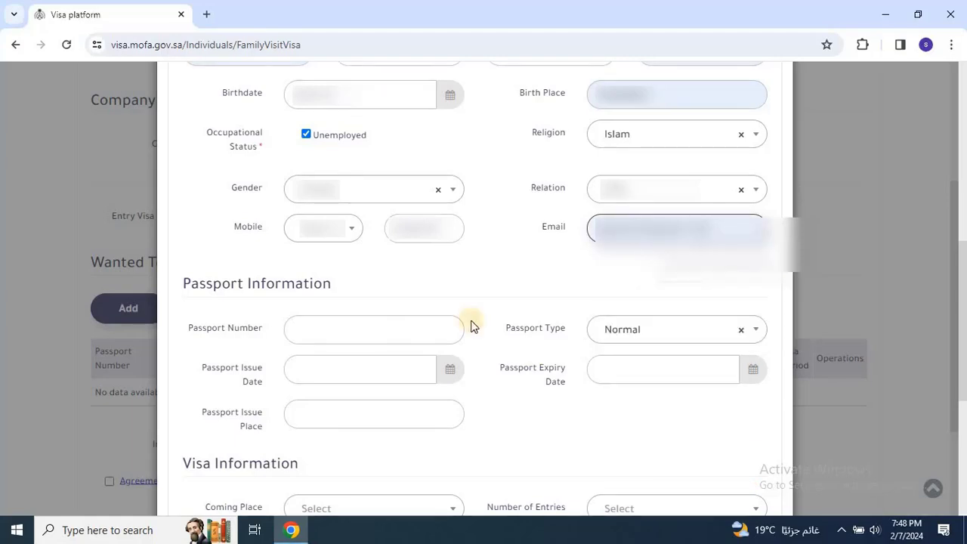
- Fill in the visitor's passport number and choose the passport issue date from the calendar
left_click(380, 331)
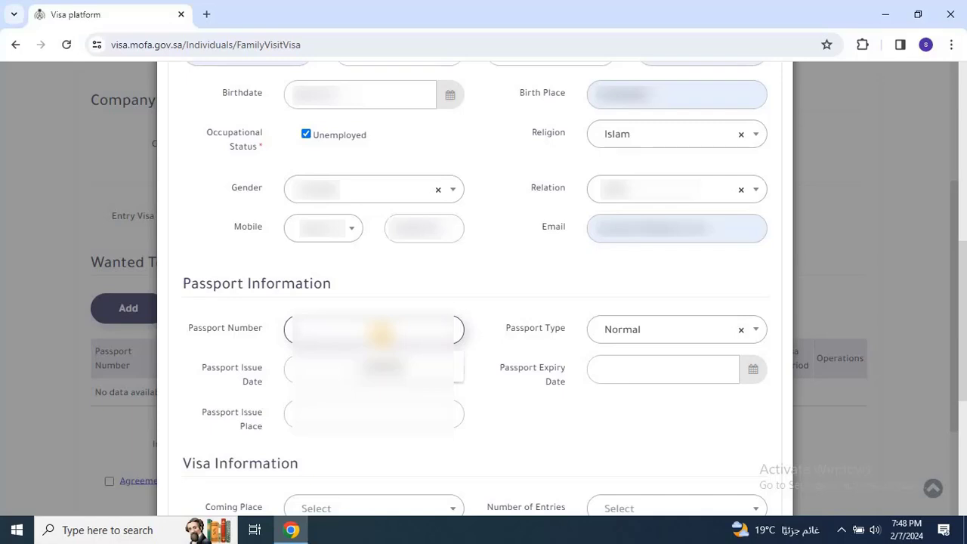
key("Down")
key("Return")
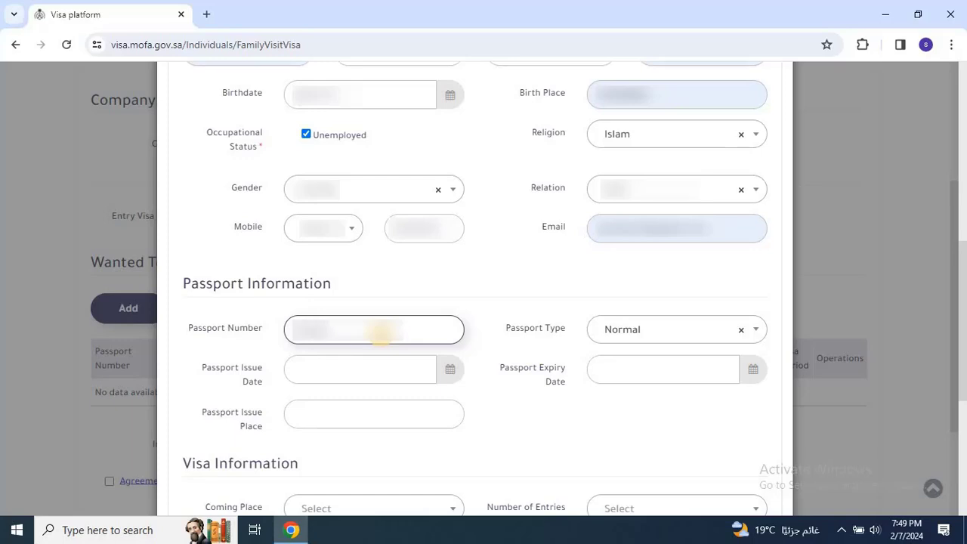
left_click(380, 365)
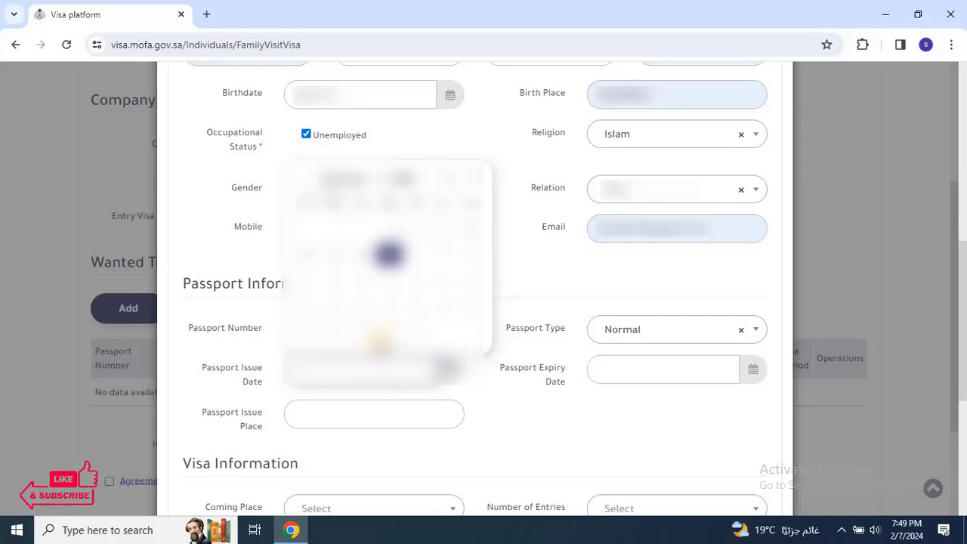
left_click(409, 179)
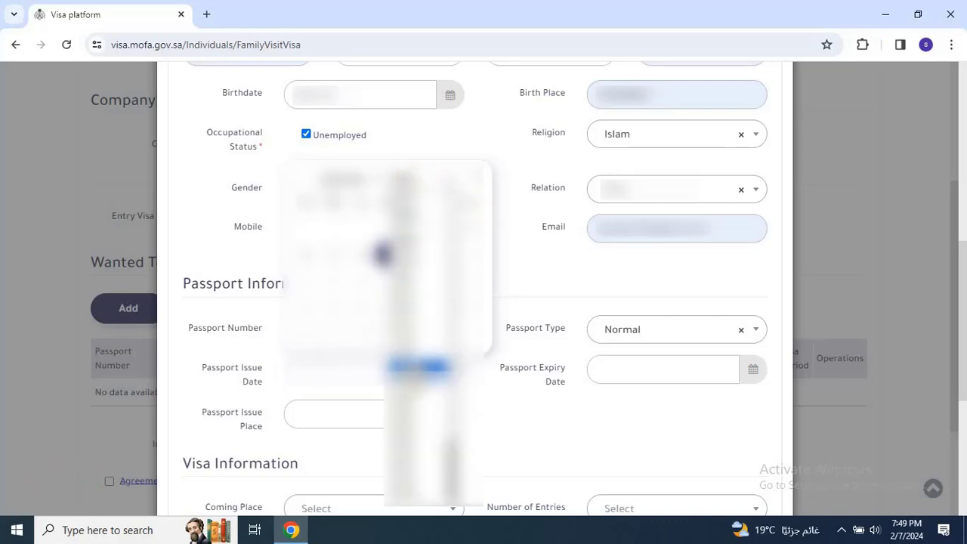
left_click(421, 446)
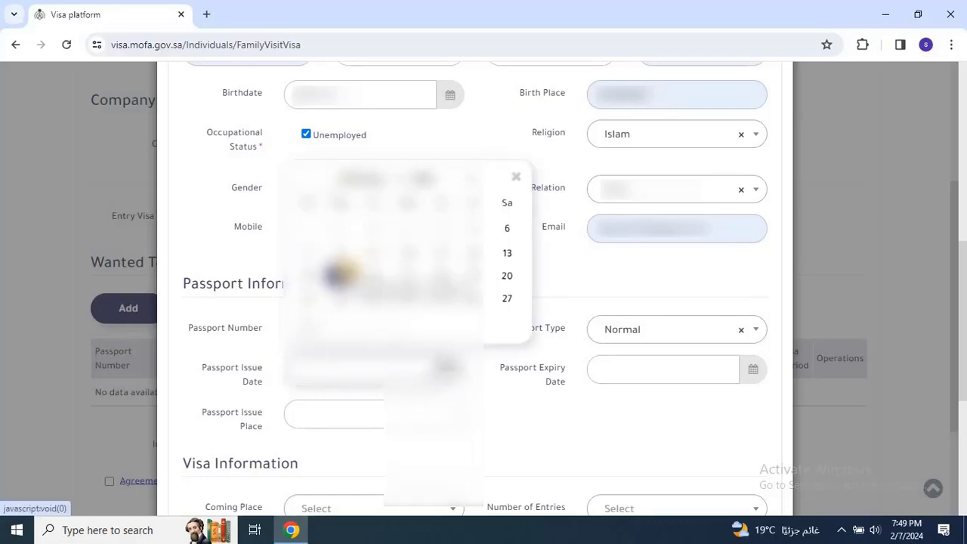
left_click(356, 178)
left_click(373, 306)
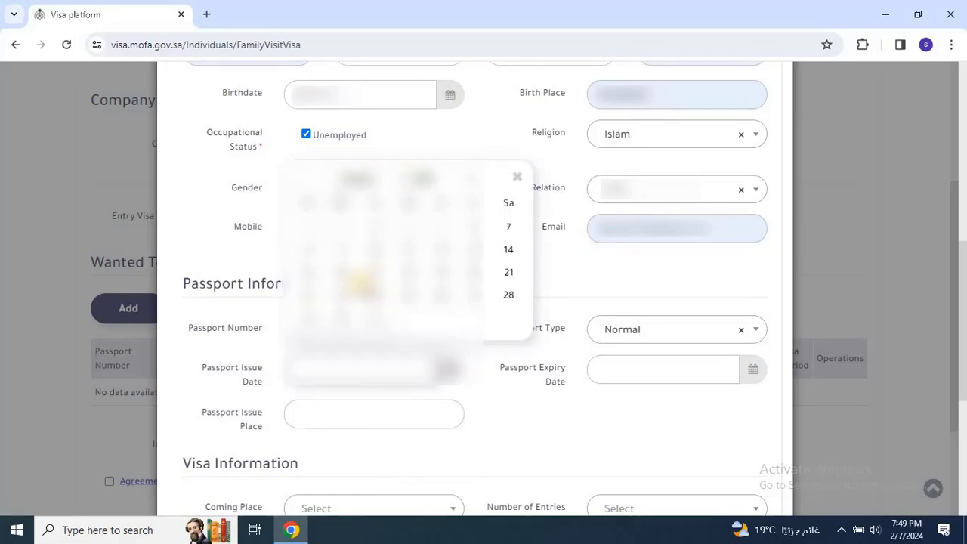
left_click(333, 272)
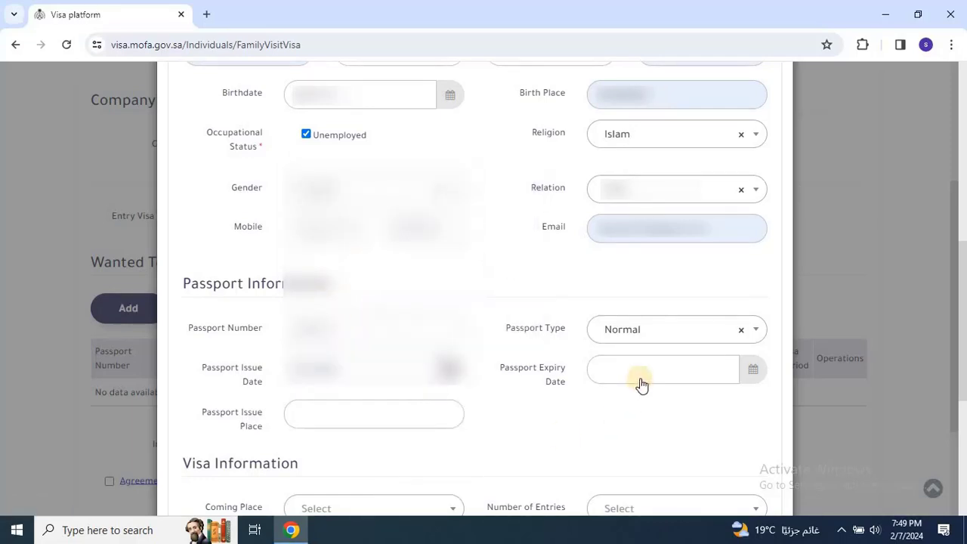
- Choose the passport expiry date from the calendar and fill in the passport issue place
left_click(641, 378)
left_click(729, 190)
left_click(729, 453)
left_click(612, 355)
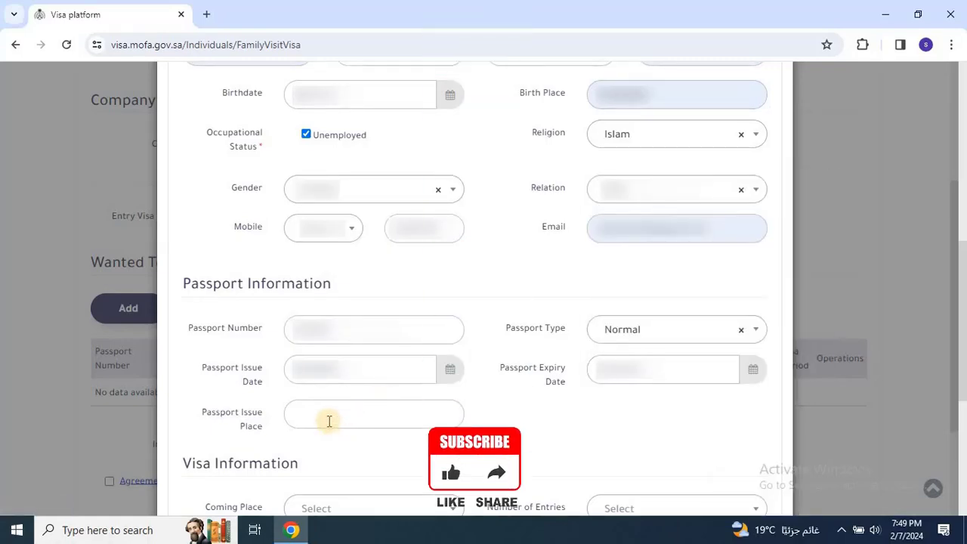
left_click(330, 419)
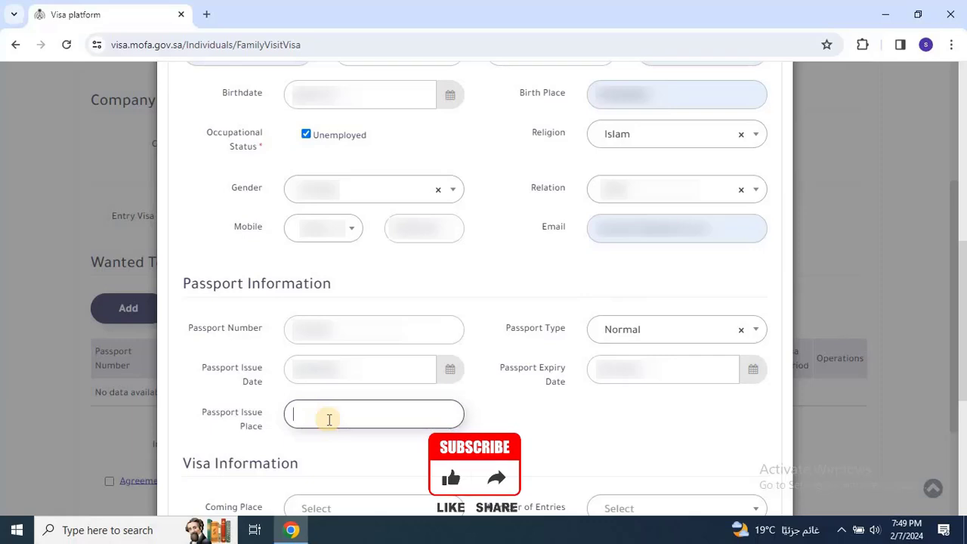
key("ctrl+v")
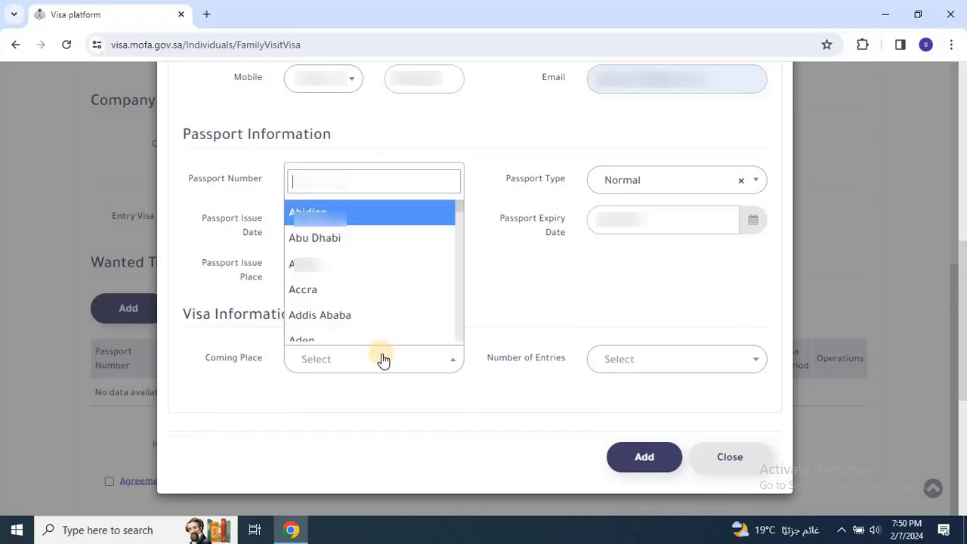
type("kh")
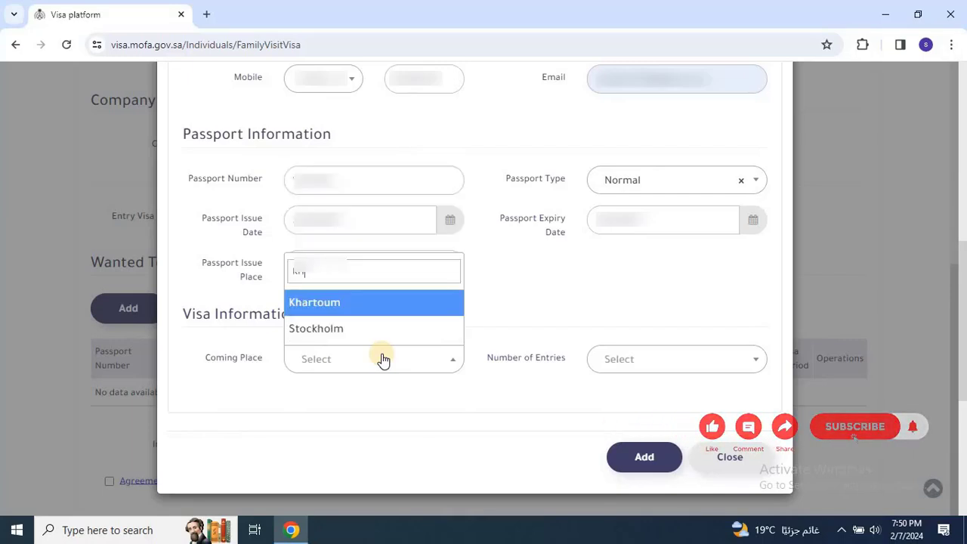
key("BackSpace")
key("BackSpace")
type("DA")
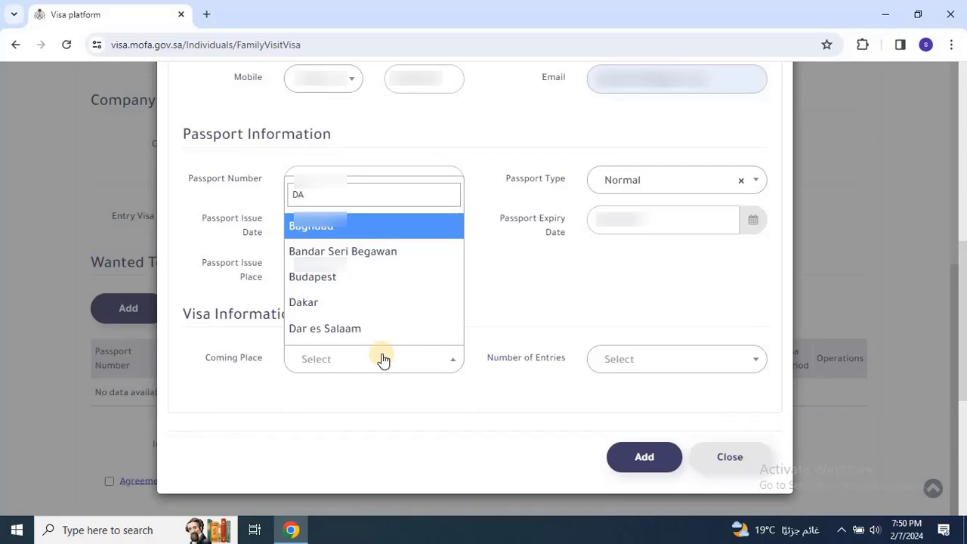
type("M")
key("BackSpace")
key("BackSpace")
key("BackSpace")
- Set the visa's coming place to New Delhi and the number of entries to Multiple
type("New")
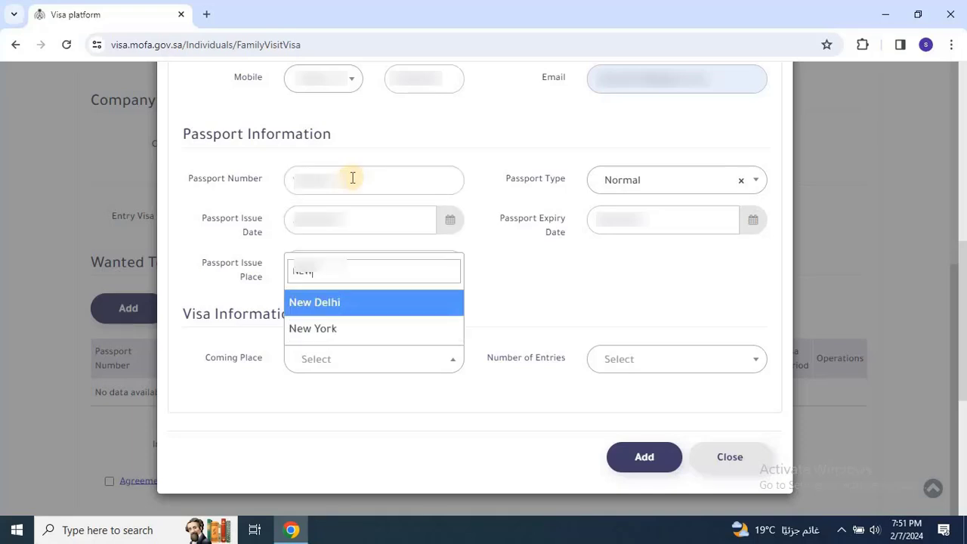
left_click(362, 302)
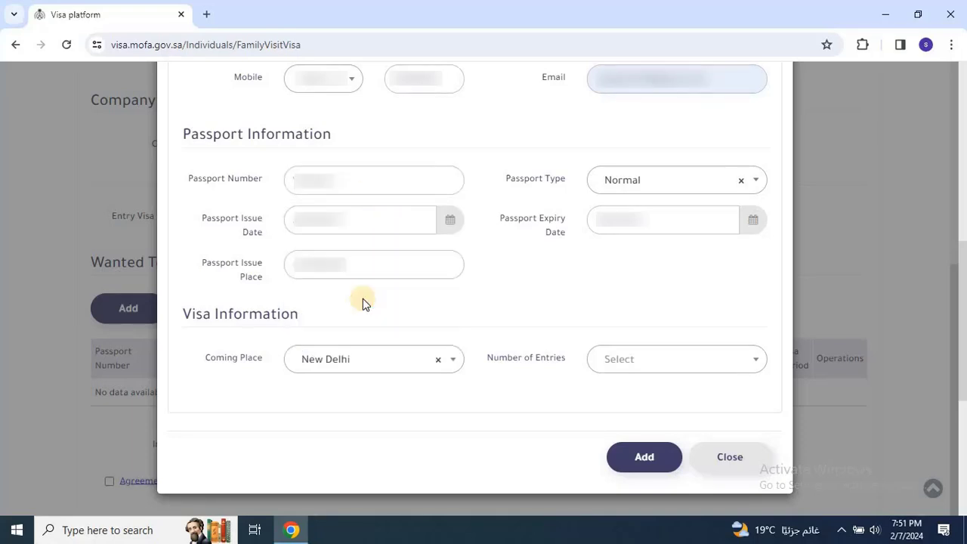
left_click(626, 367)
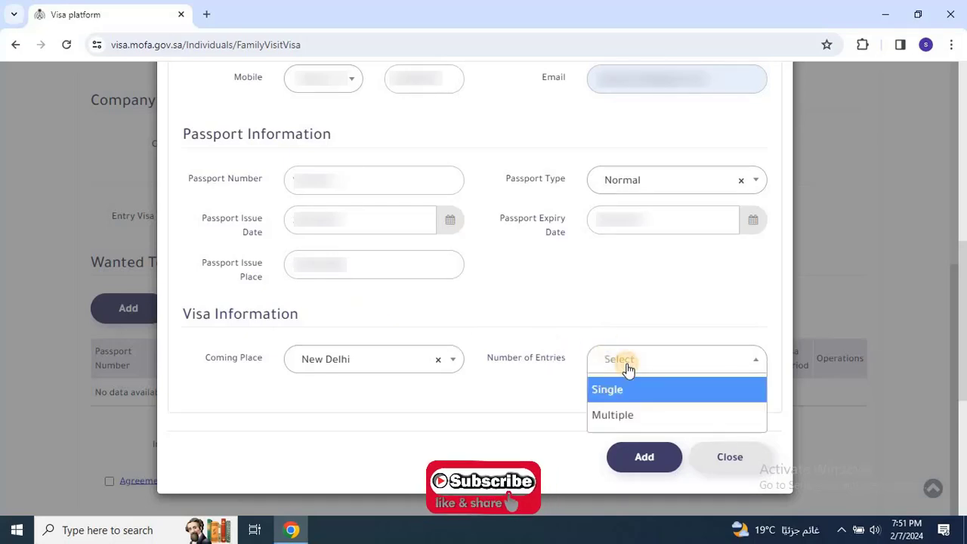
left_click(640, 415)
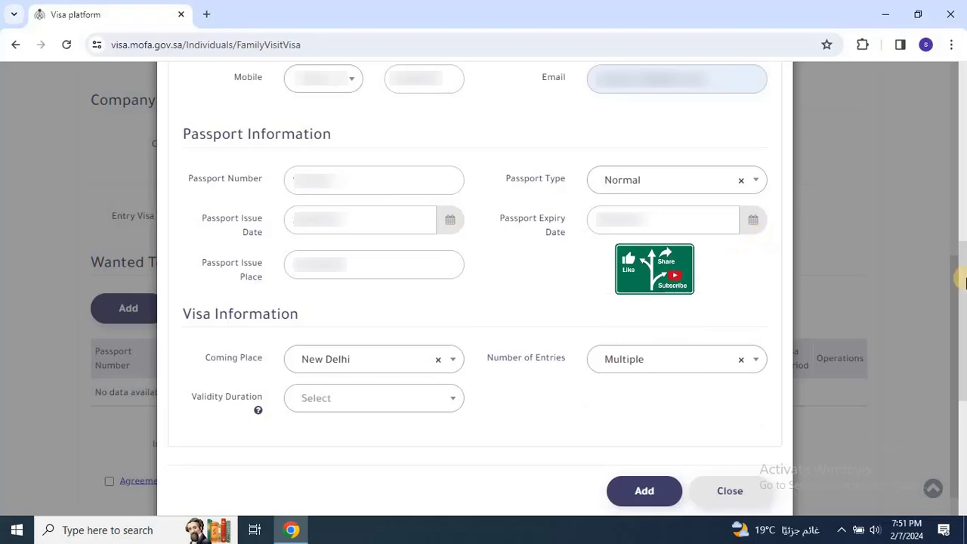
- Set the validity duration to 365 and the visa period to 90, and add the visitor to the application
left_click_drag(953, 300, 953, 334)
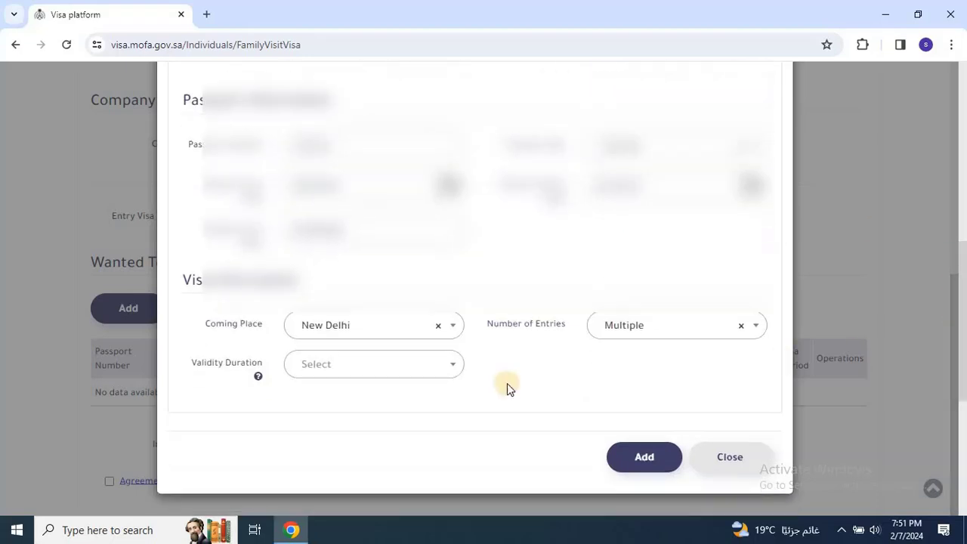
left_click(422, 365)
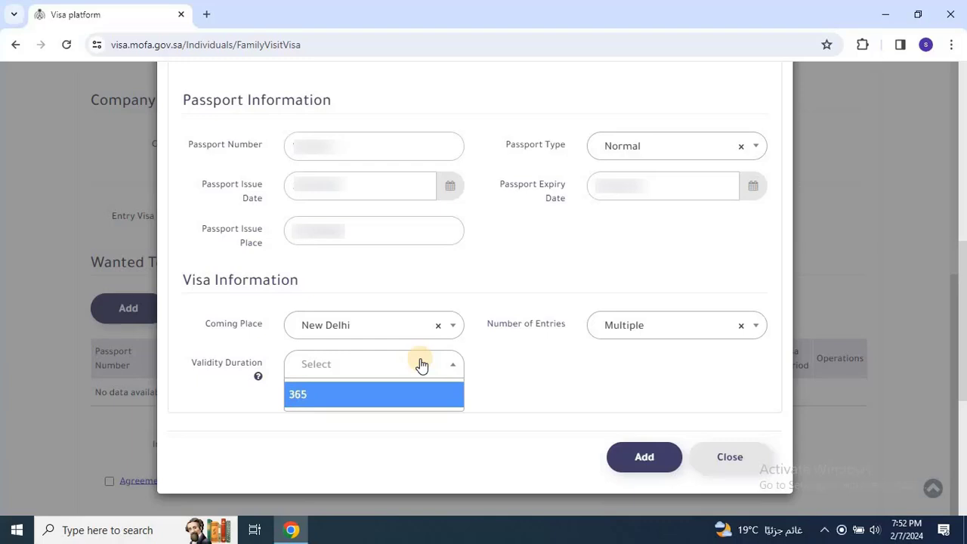
left_click(376, 389)
left_click(632, 364)
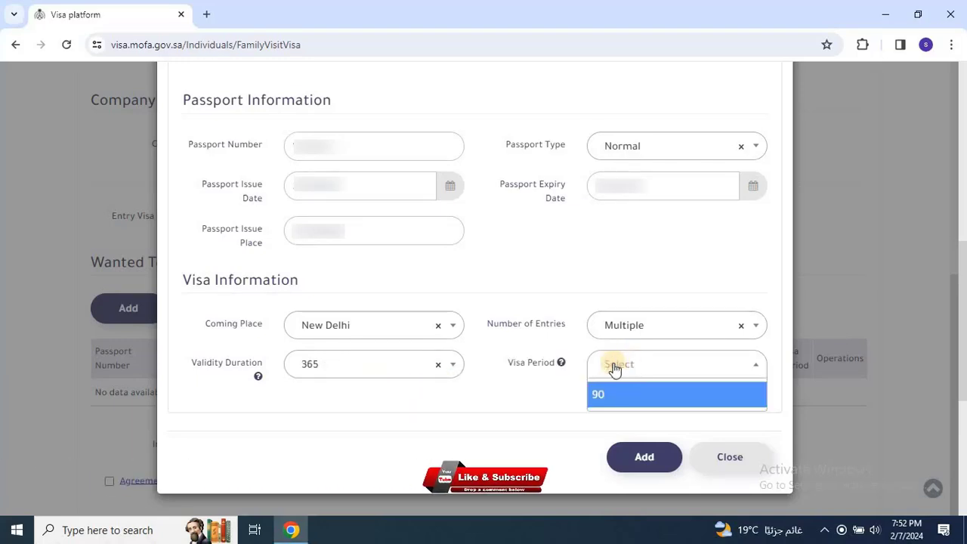
left_click(618, 393)
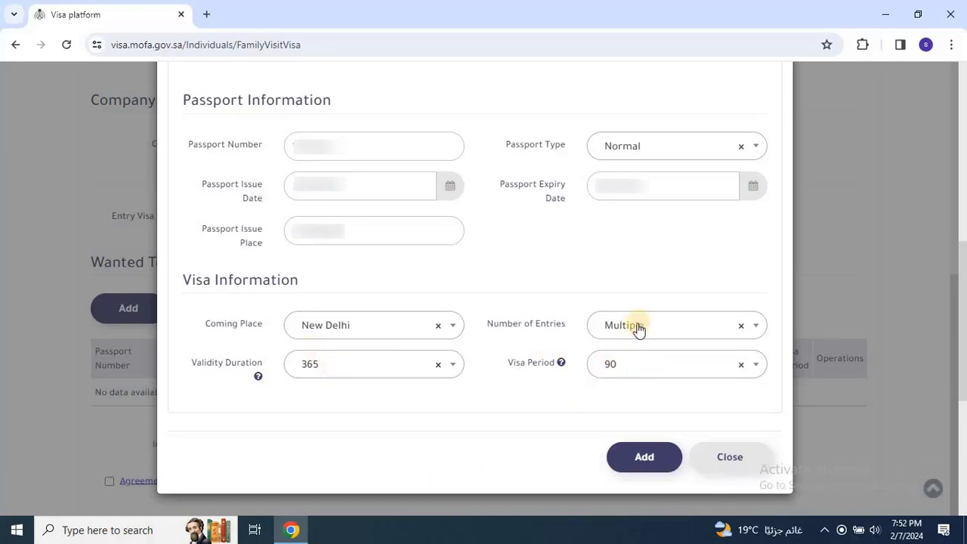
left_click(642, 459)
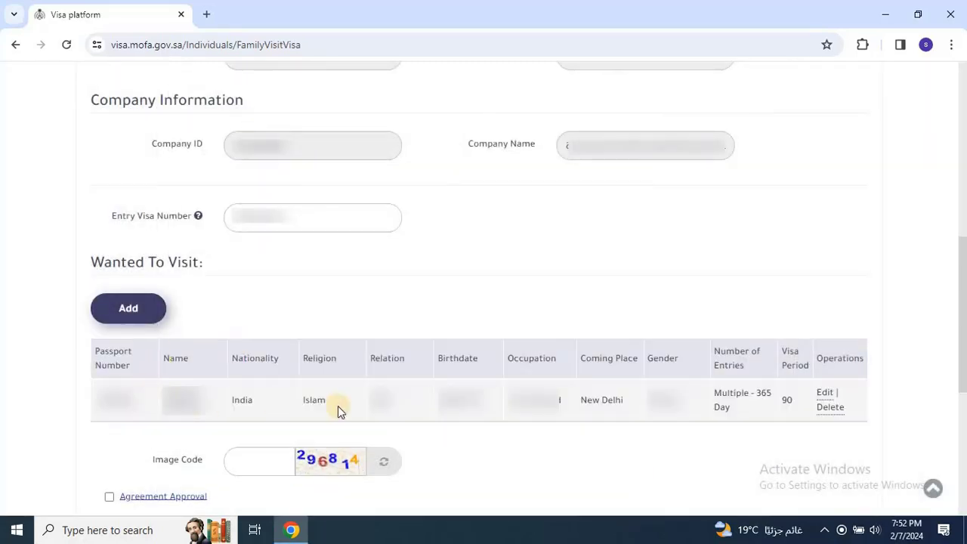
- Open a new entry form for another visitor in the Wanted To Visit section
left_click(132, 308)
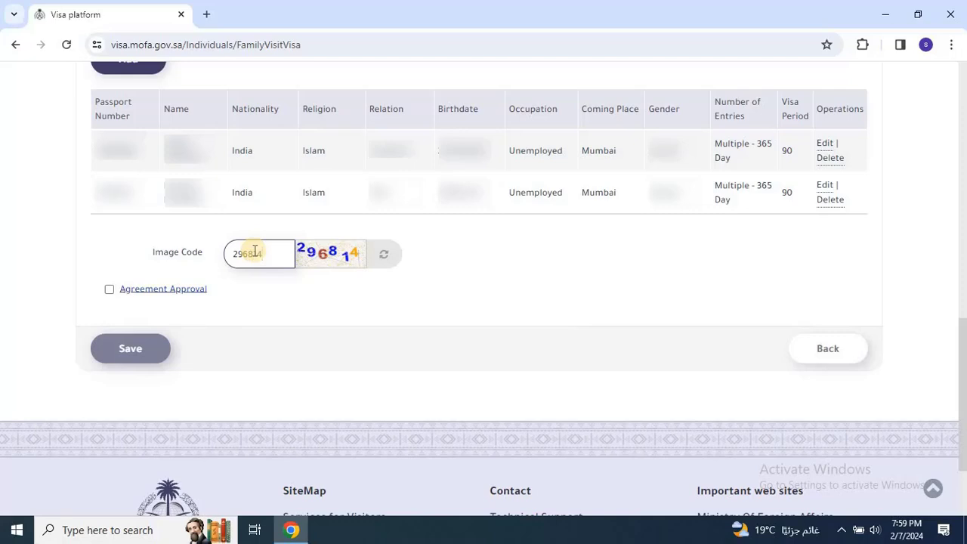
- Accept the Agreement Approval and save the family visit visa application
left_click(109, 290)
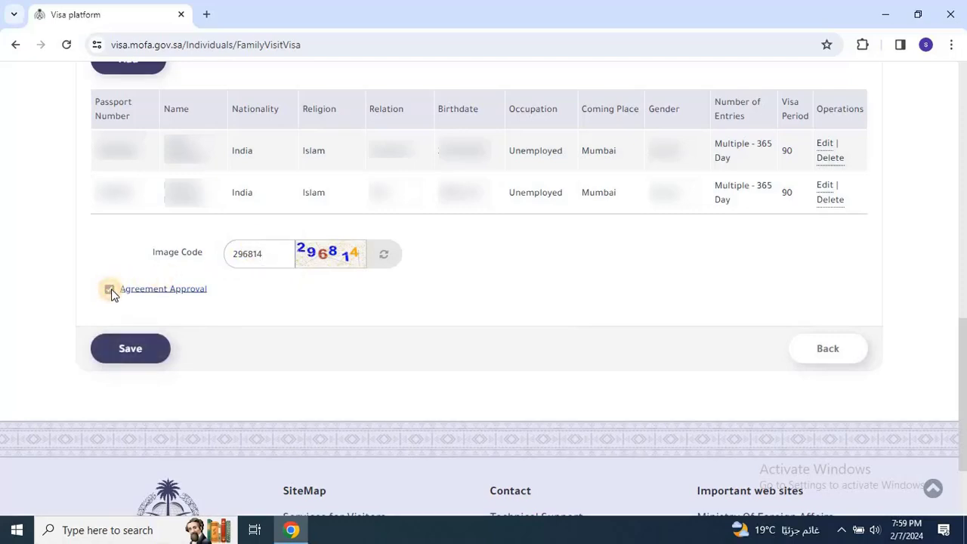
left_click(125, 351)
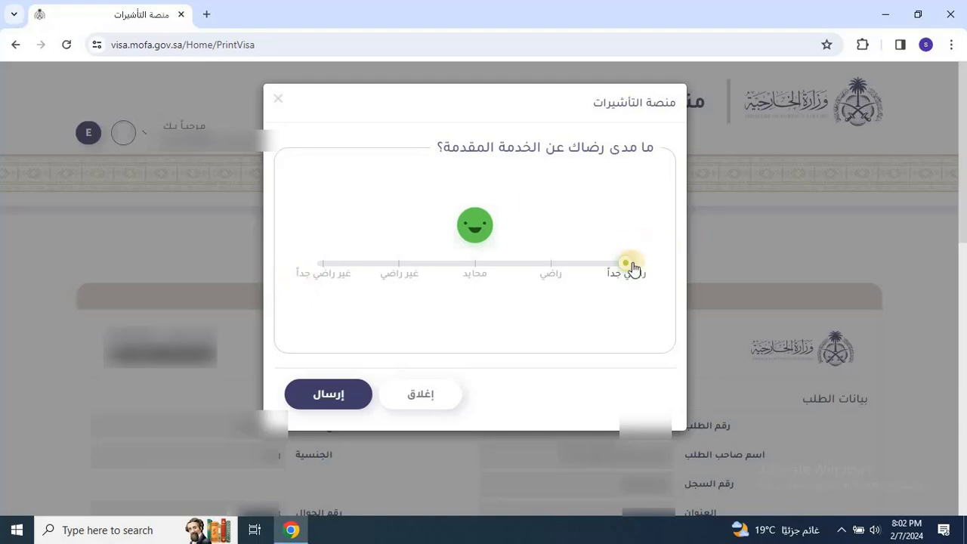
- Submit the satisfaction survey with the highest rating, "راضي جداً", and close the survey message
left_click(367, 389)
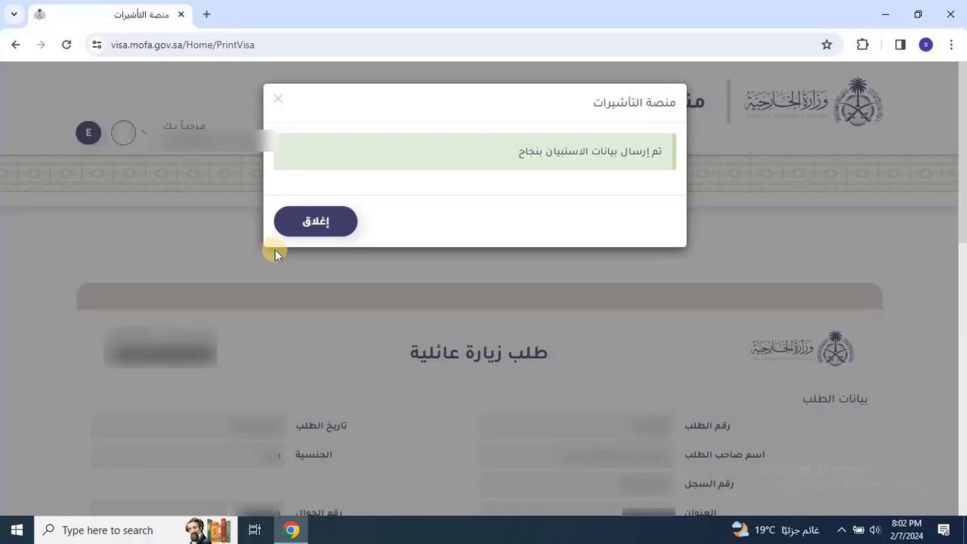
left_click(290, 219)
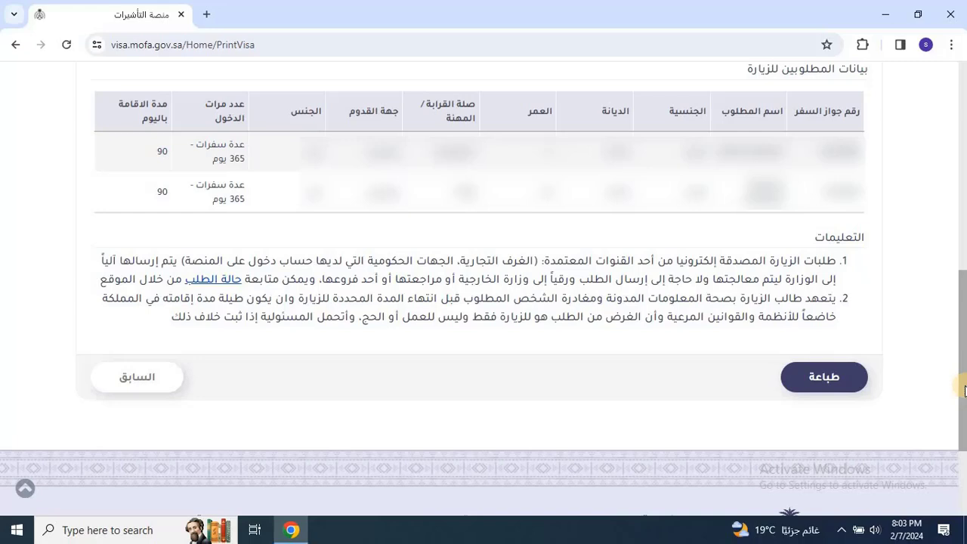
- Print the family visit application to PDF, saving it on the Desktop as "منصة التأشيرات.pdf"
left_click(820, 380)
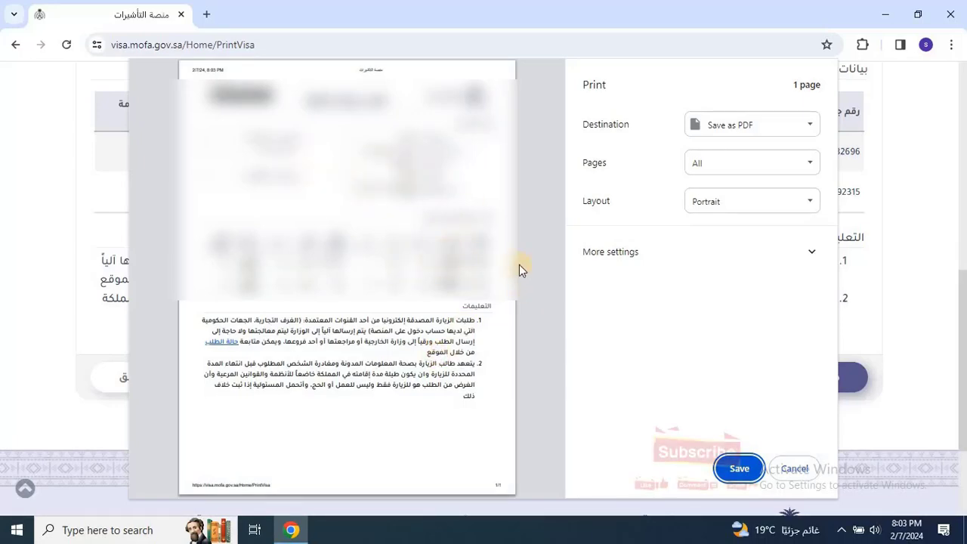
left_click(734, 469)
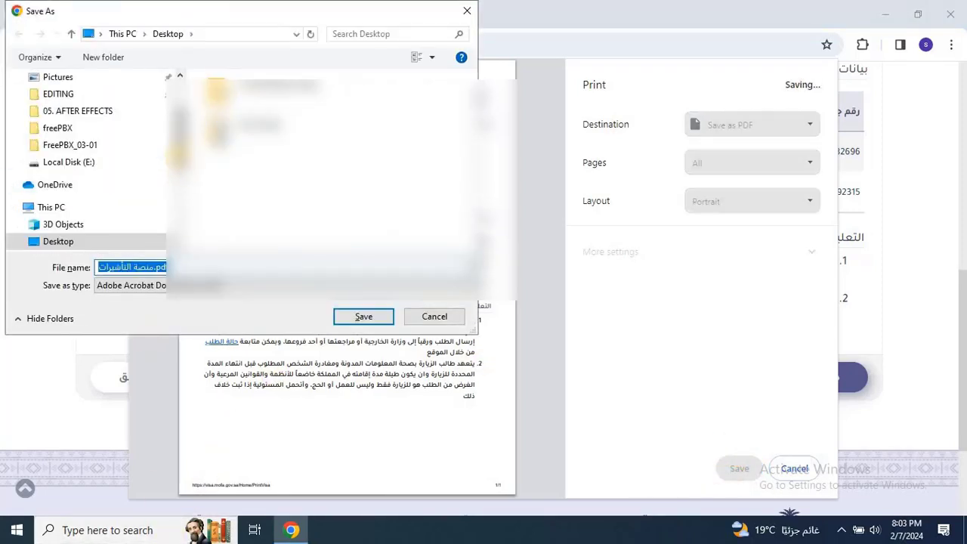
scroll(76, 136, "up", 2)
scroll(49, 105, "down", 2)
left_click(357, 316)
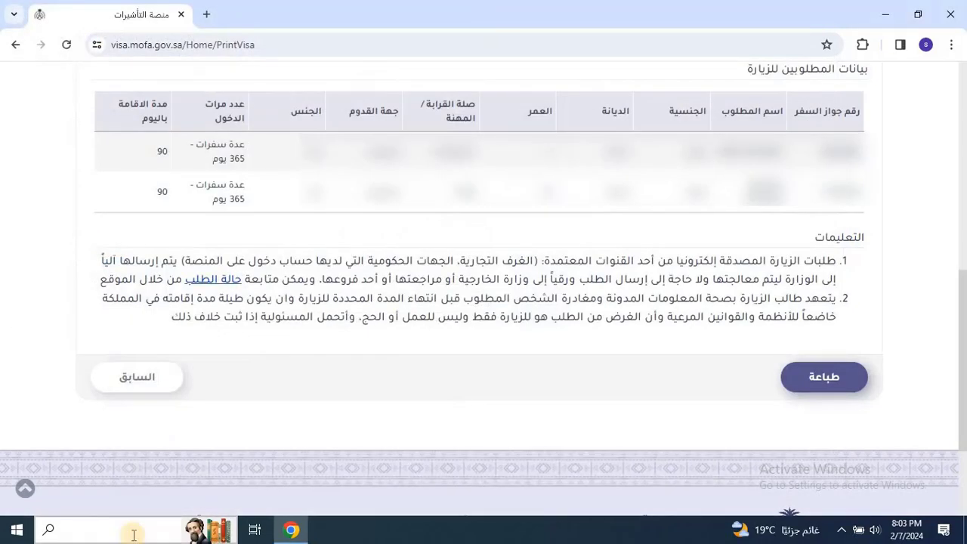